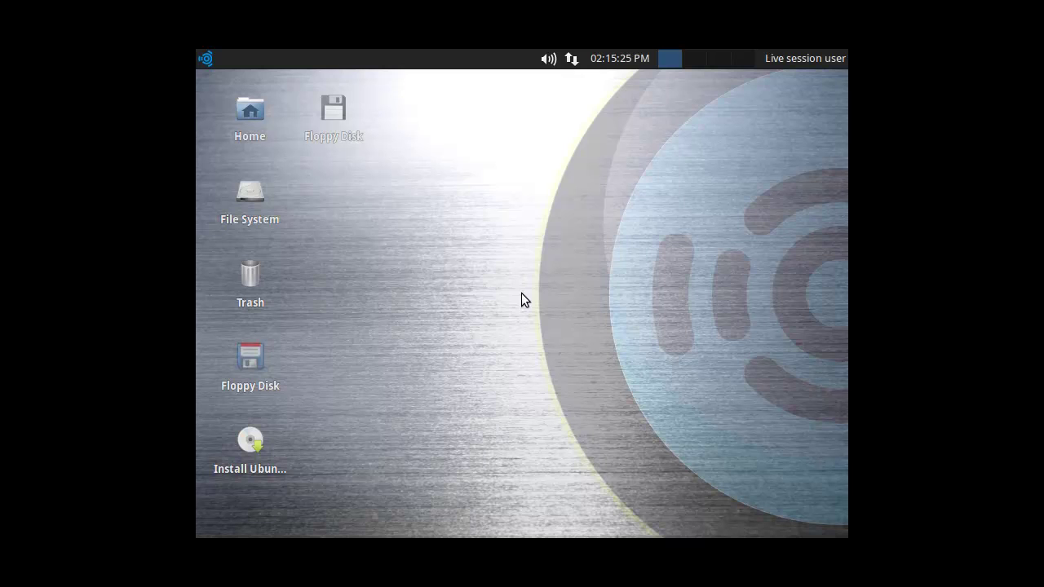
# Set the screen resolution to 1280x720 in Display settings and keep the configuration
pyautogui.click(211, 59)
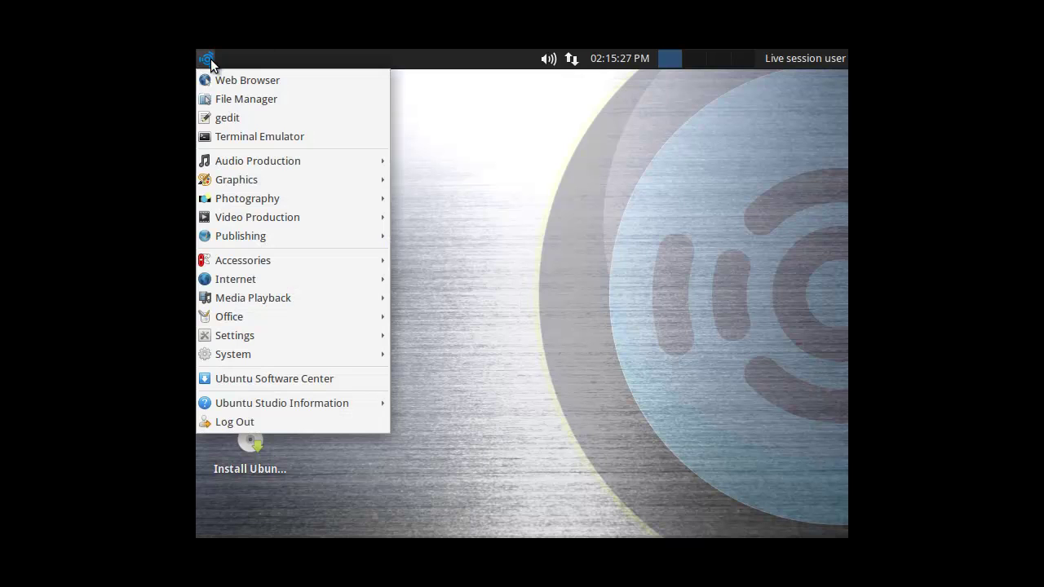
pyautogui.moveTo(325, 162)
pyautogui.moveTo(324, 338)
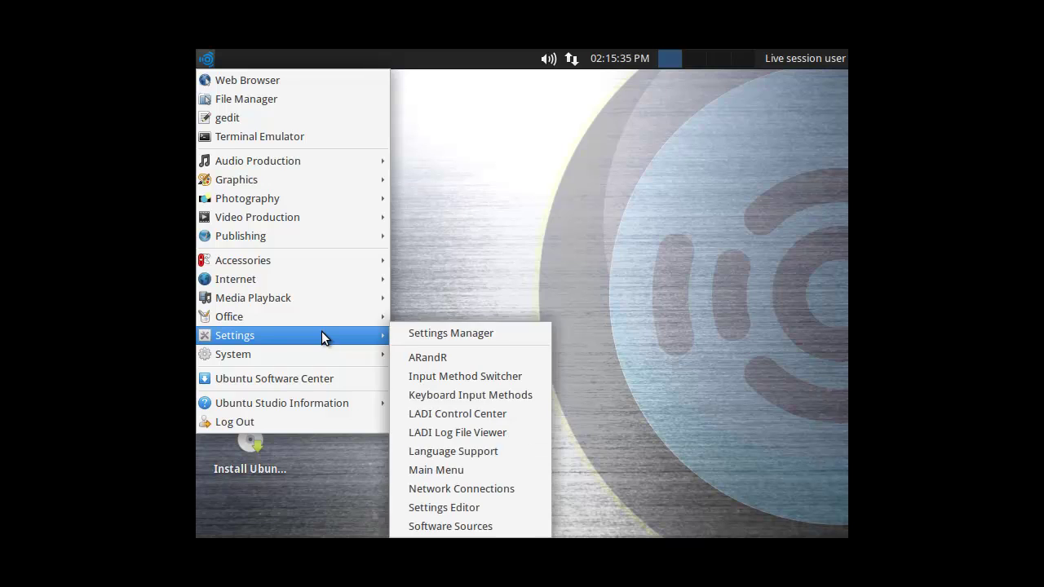
pyautogui.click(437, 335)
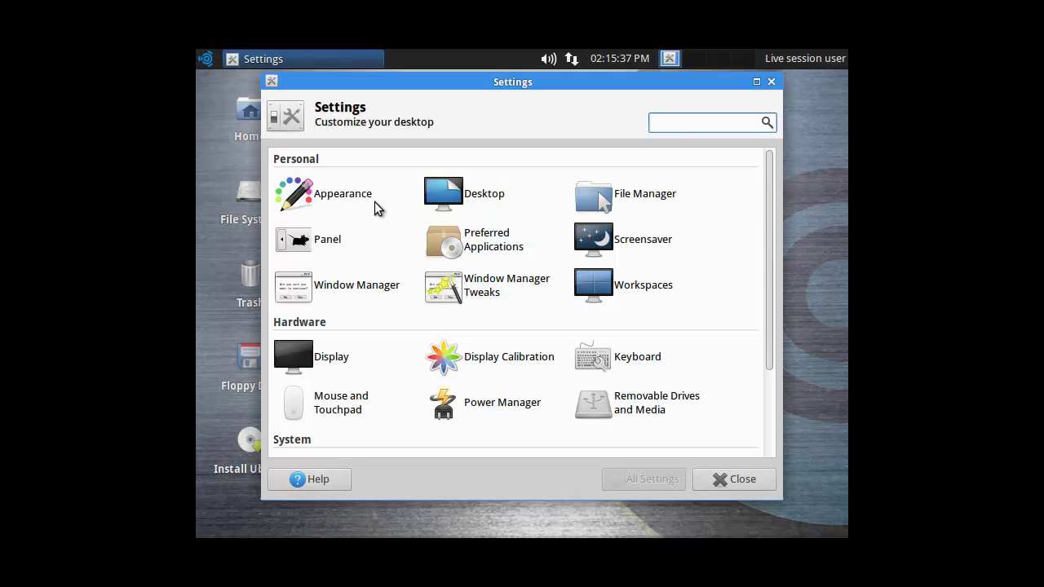
pyautogui.click(351, 367)
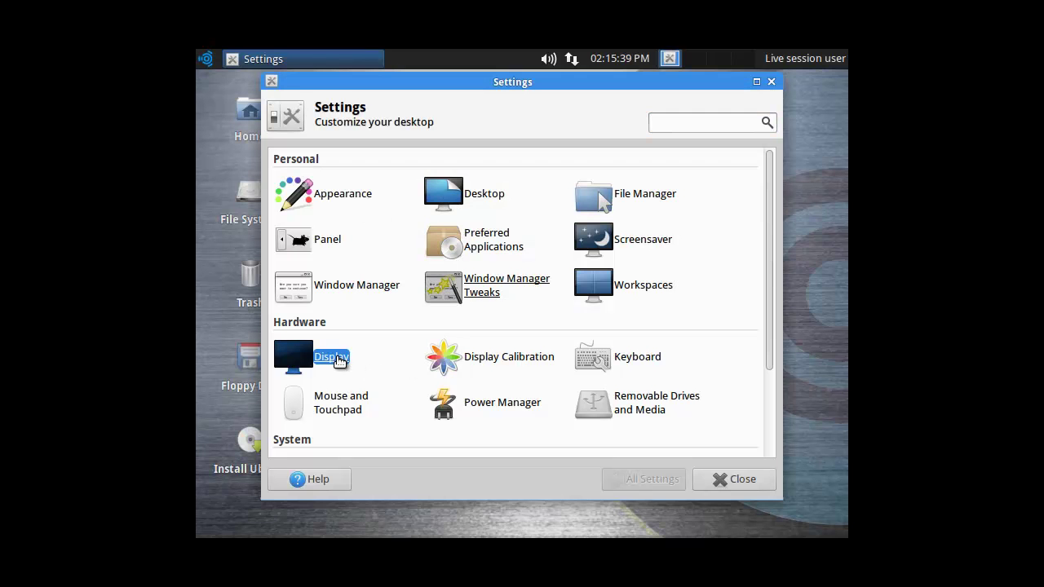
pyautogui.click(697, 177)
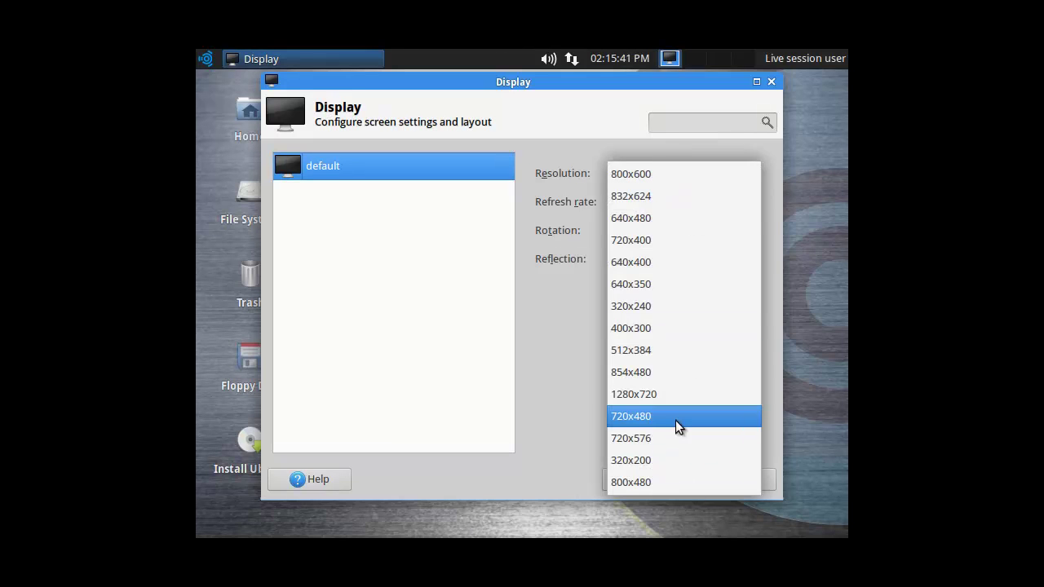
pyautogui.click(677, 394)
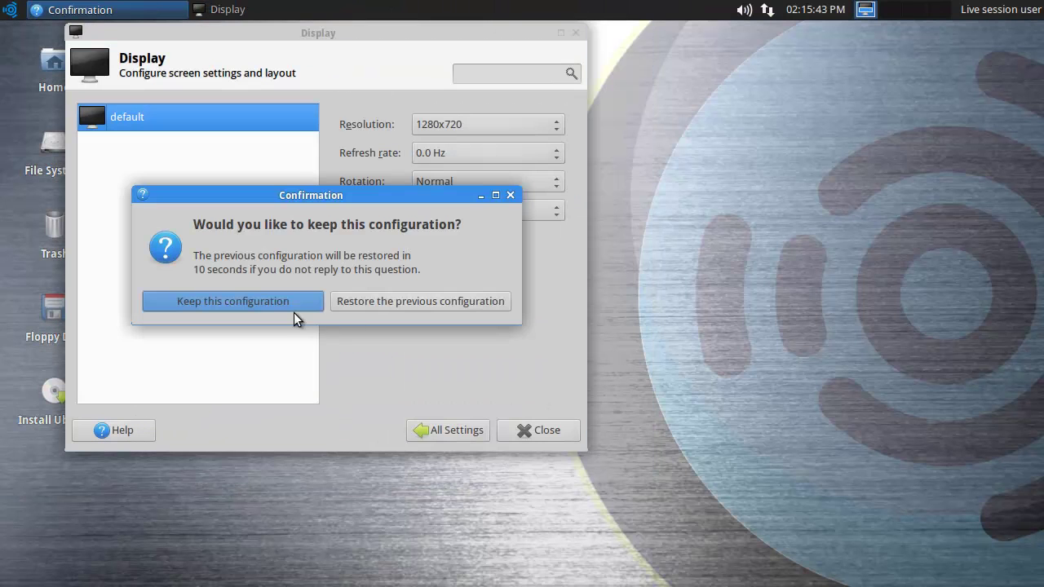
pyautogui.click(256, 298)
# Close Display settings and browse Audio Production, its Effects and Midi Utilities submenus, and Graphics
pyautogui.click(548, 434)
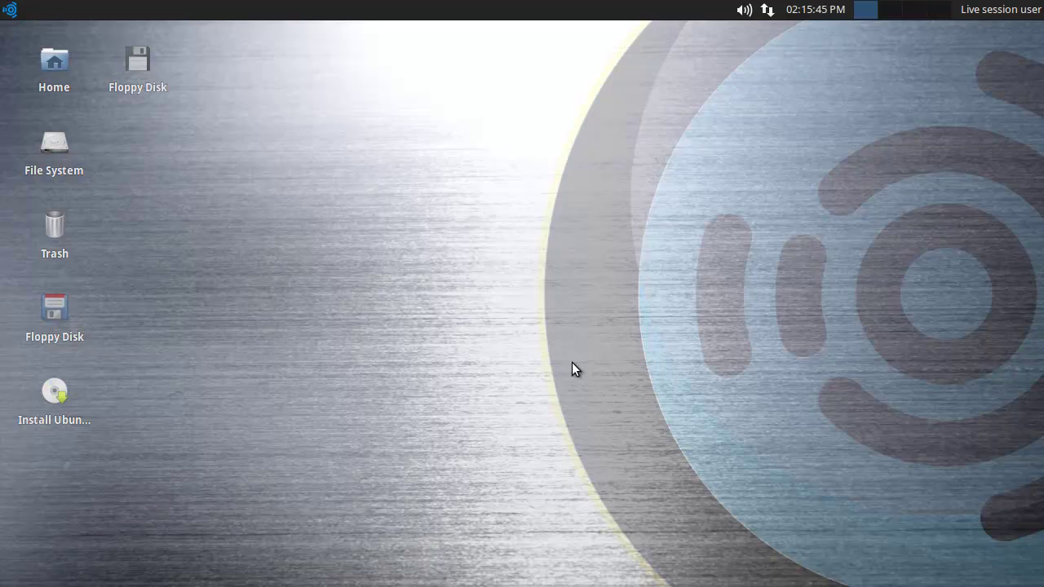
pyautogui.click(12, 11)
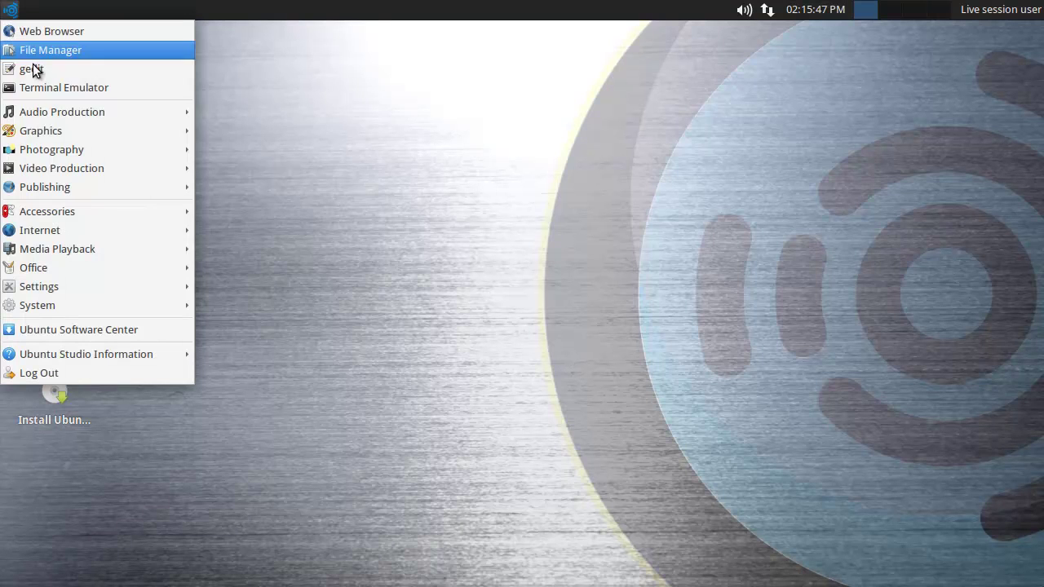
pyautogui.moveTo(121, 111)
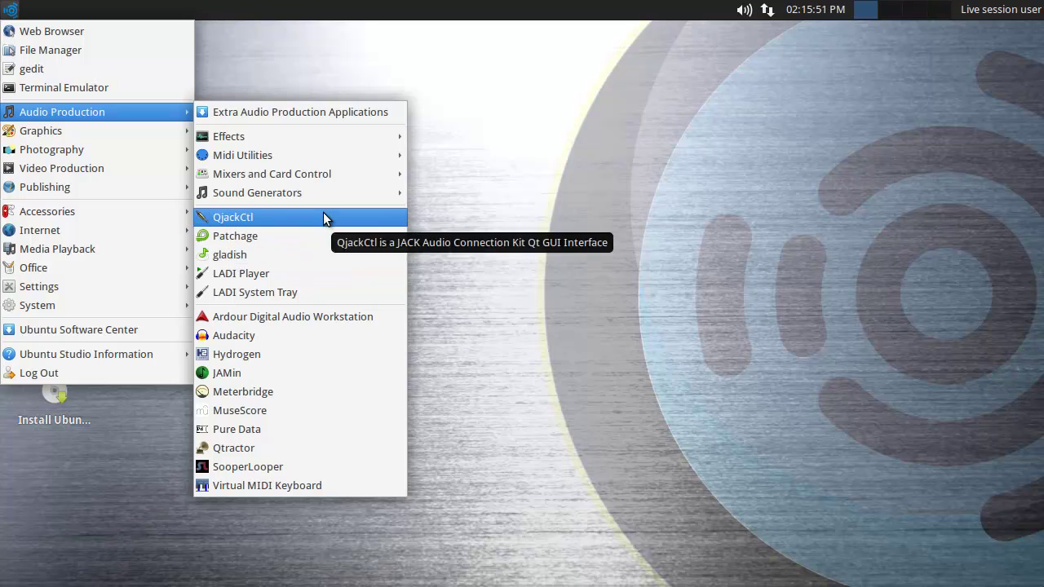
pyautogui.moveTo(336, 138)
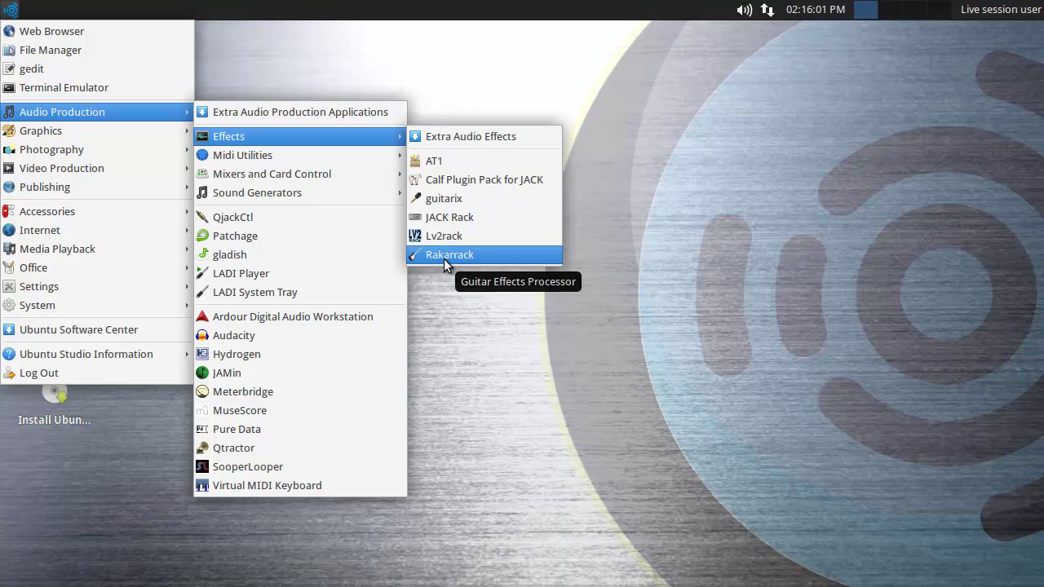
pyautogui.moveTo(359, 155)
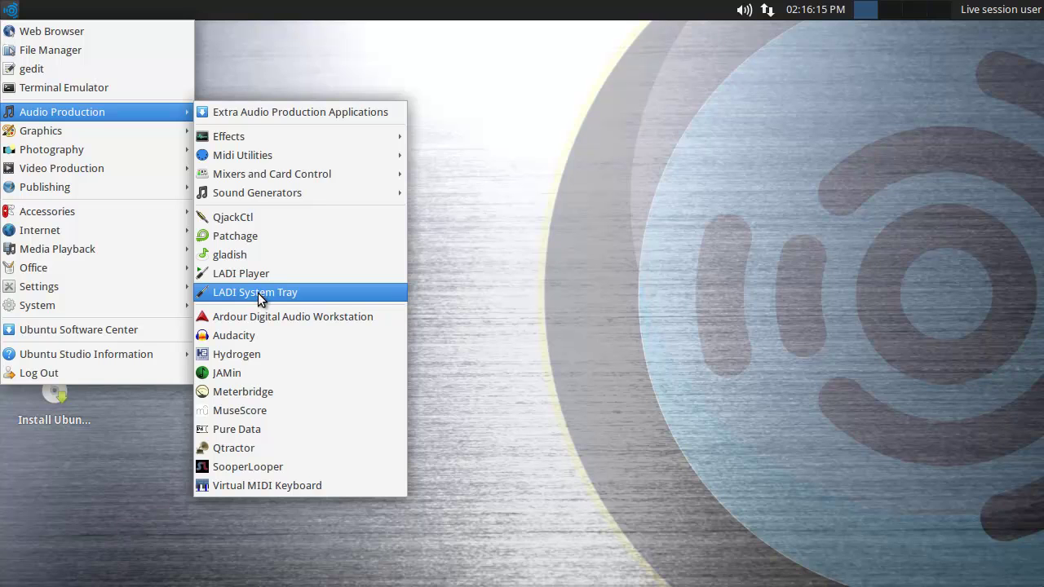
pyautogui.moveTo(133, 131)
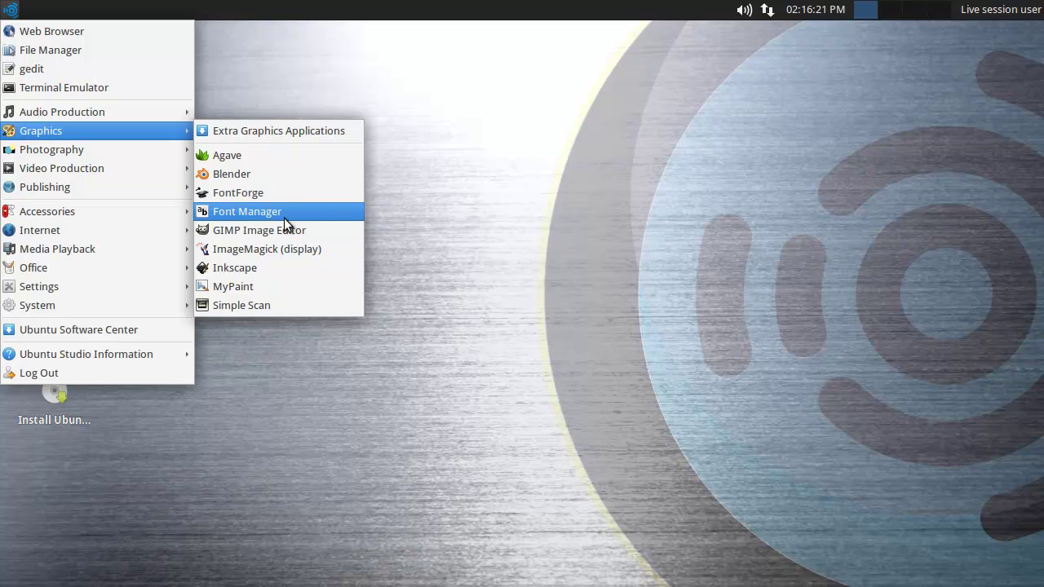
# Browse the Graphics, Photography, Video, Publishing, Media and System menu categories
pyautogui.moveTo(176, 149)
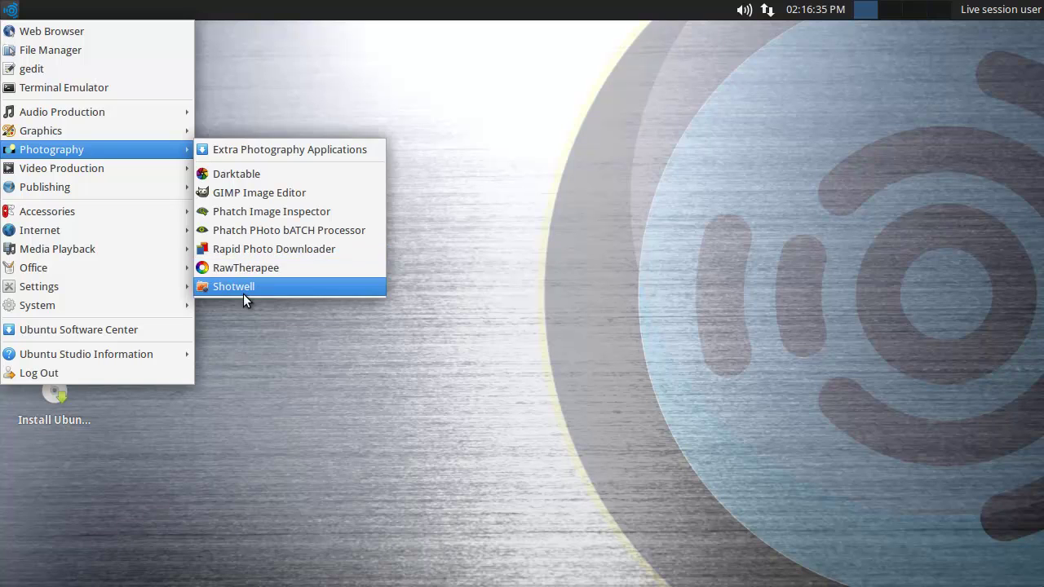
pyautogui.moveTo(152, 174)
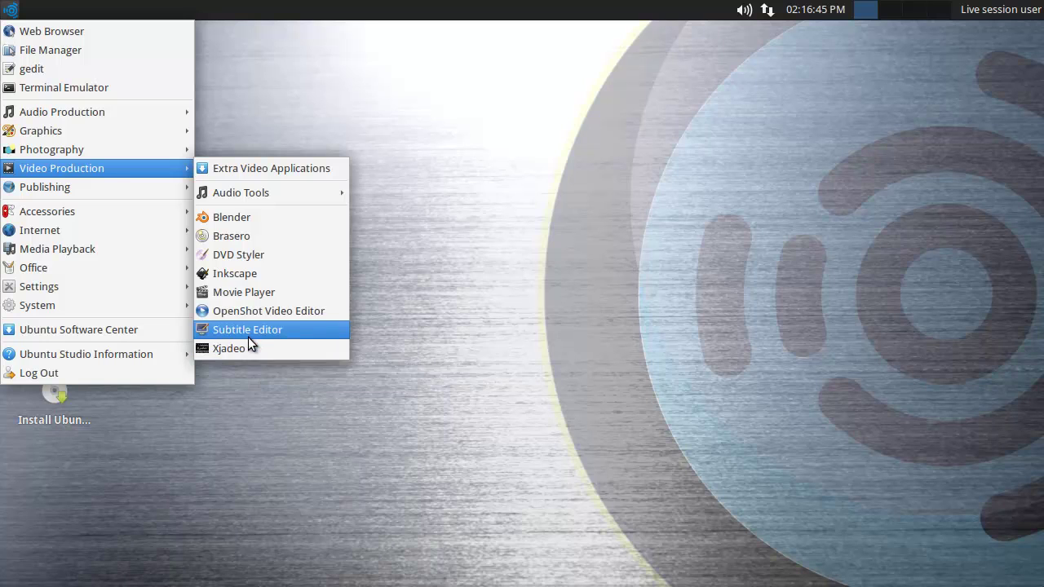
pyautogui.moveTo(278, 195)
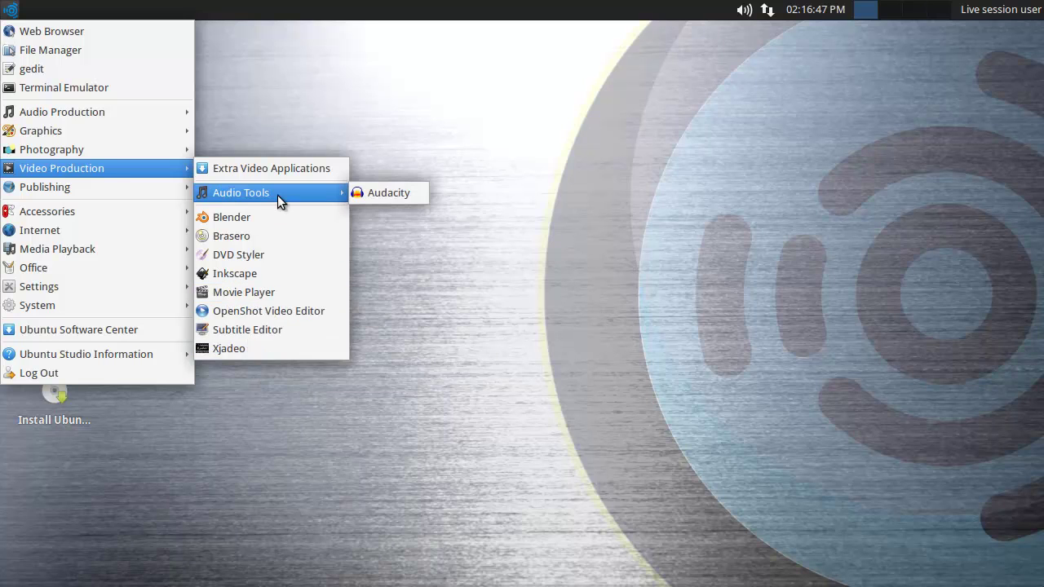
pyautogui.moveTo(128, 189)
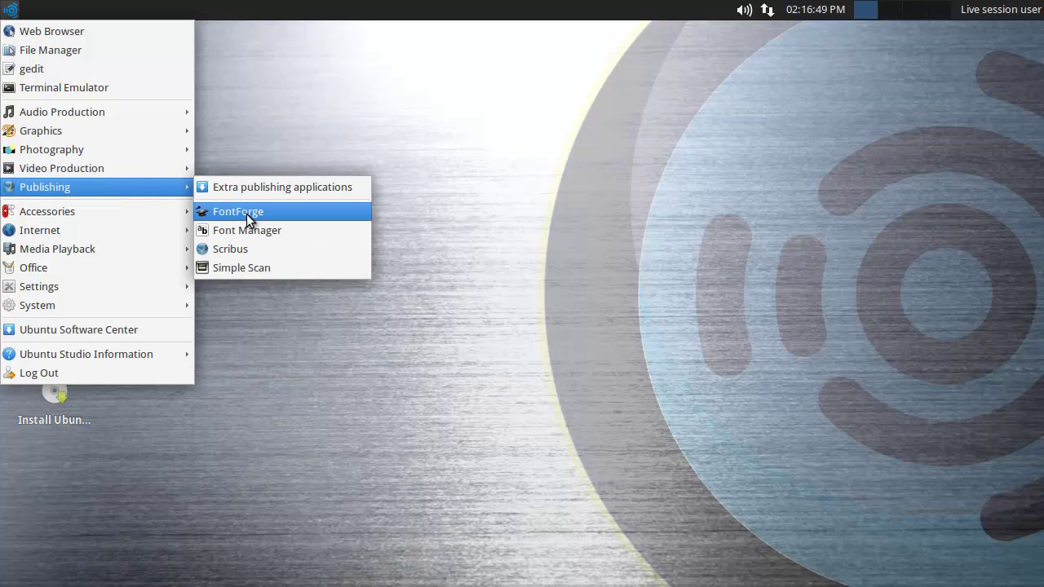
pyautogui.moveTo(147, 209)
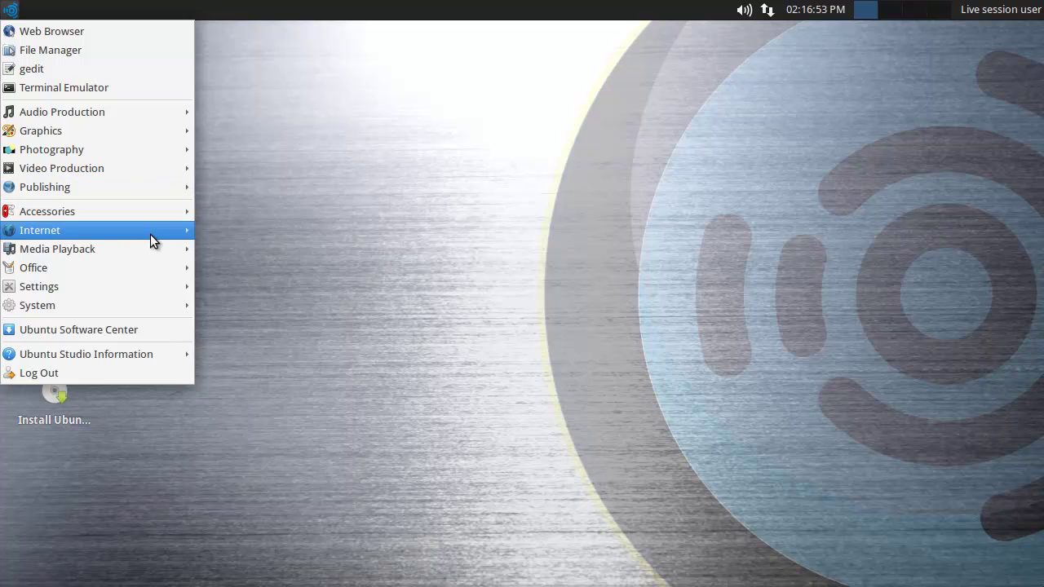
pyautogui.moveTo(144, 250)
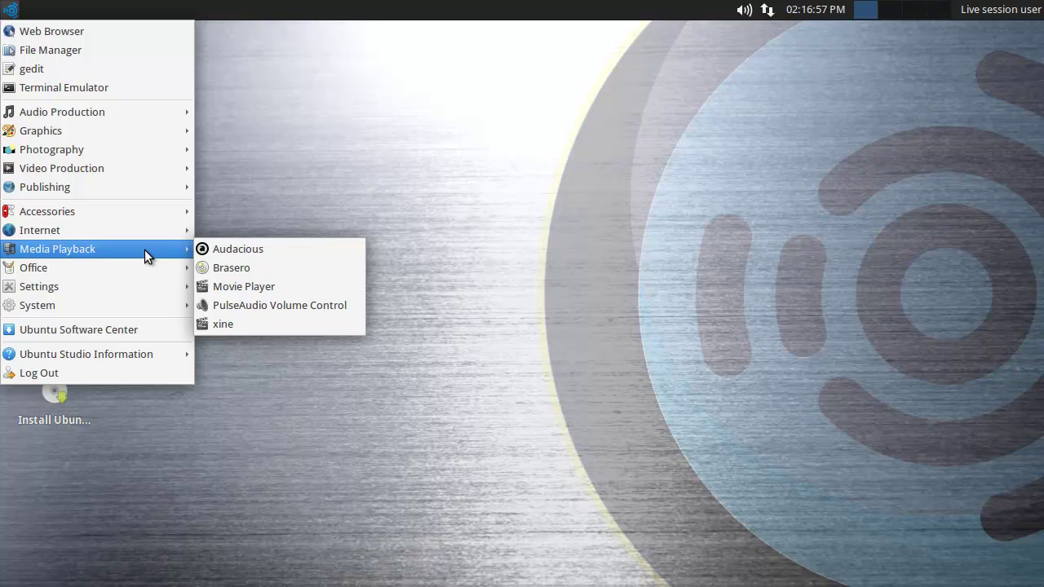
pyautogui.moveTo(142, 269)
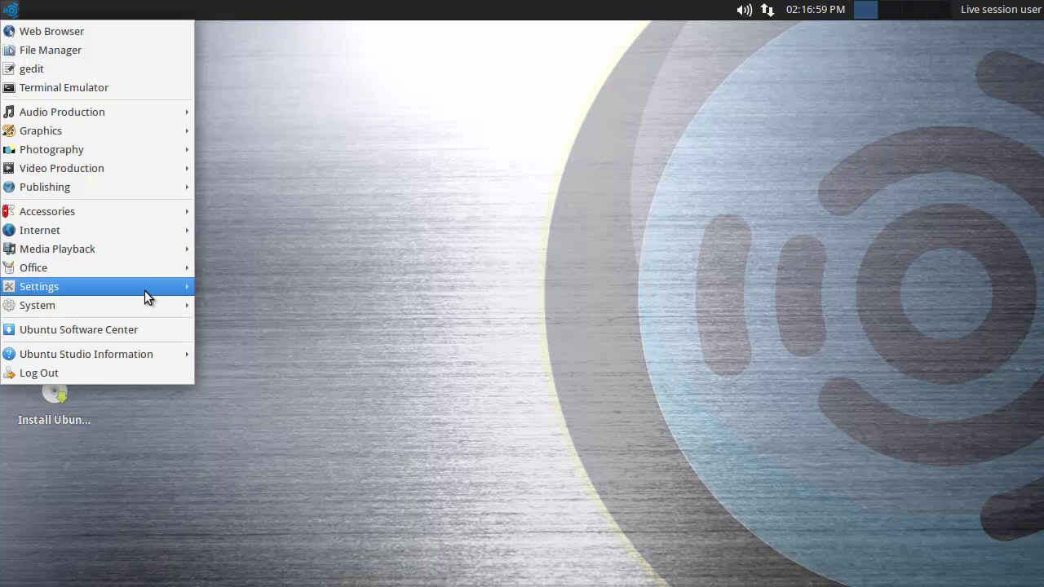
pyautogui.moveTo(141, 306)
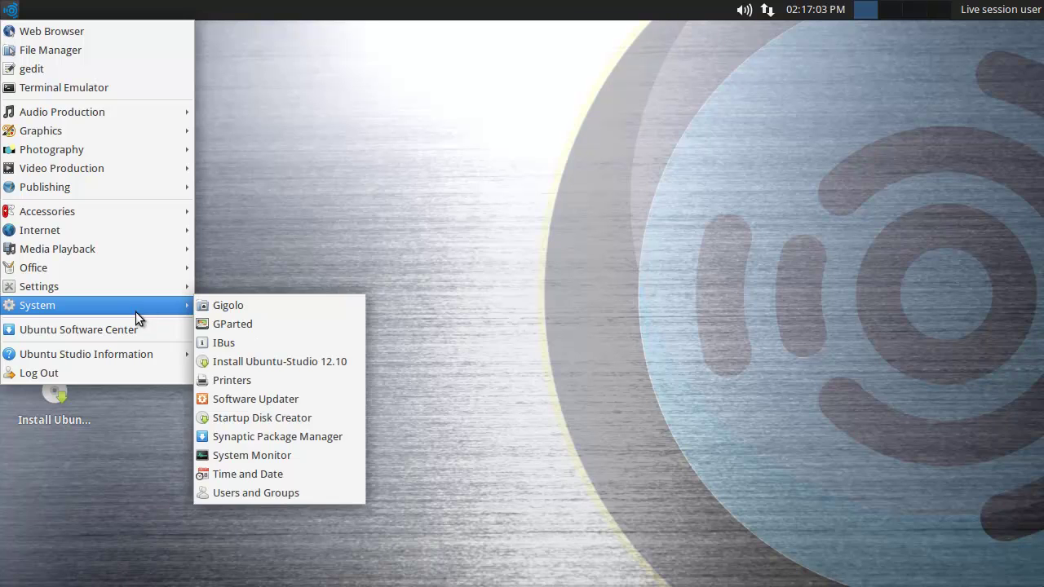
pyautogui.moveTo(120, 349)
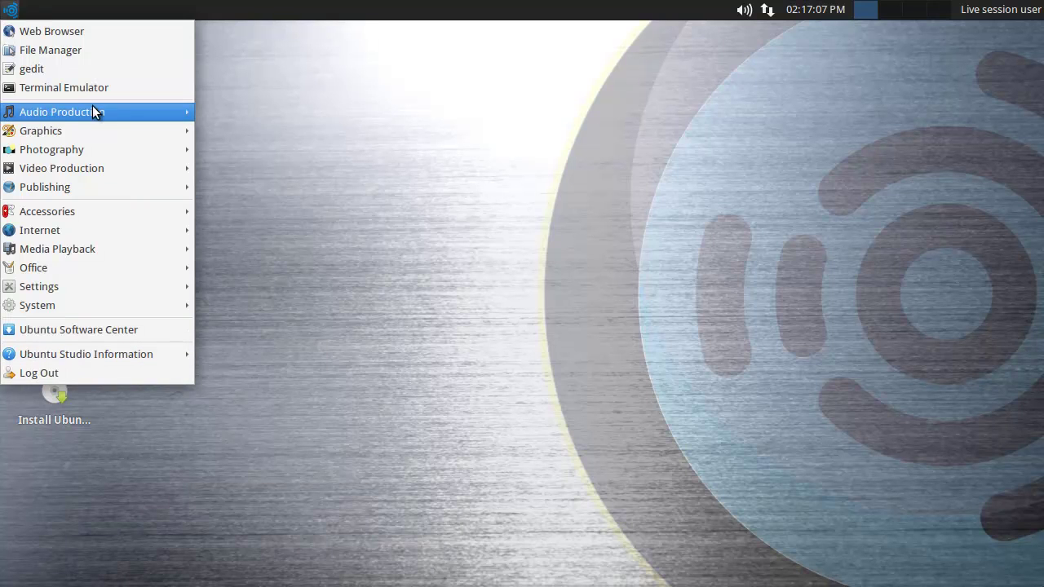
# Choose the Blackbird style in the Appearance settings, replacing Greybird, and close the window
pyautogui.click(10, 11)
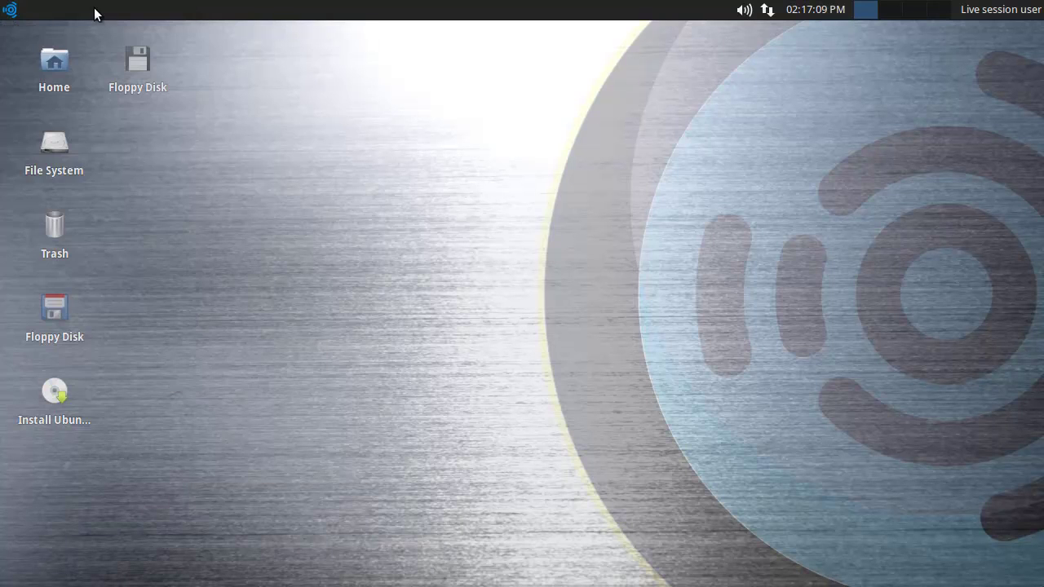
pyautogui.click(11, 10)
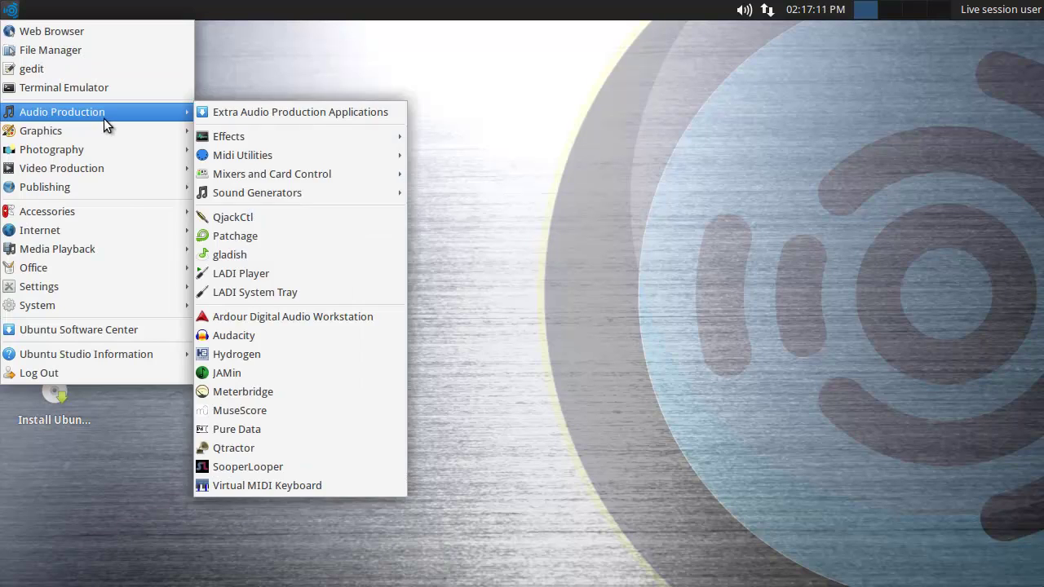
pyautogui.moveTo(172, 289)
pyautogui.click(225, 292)
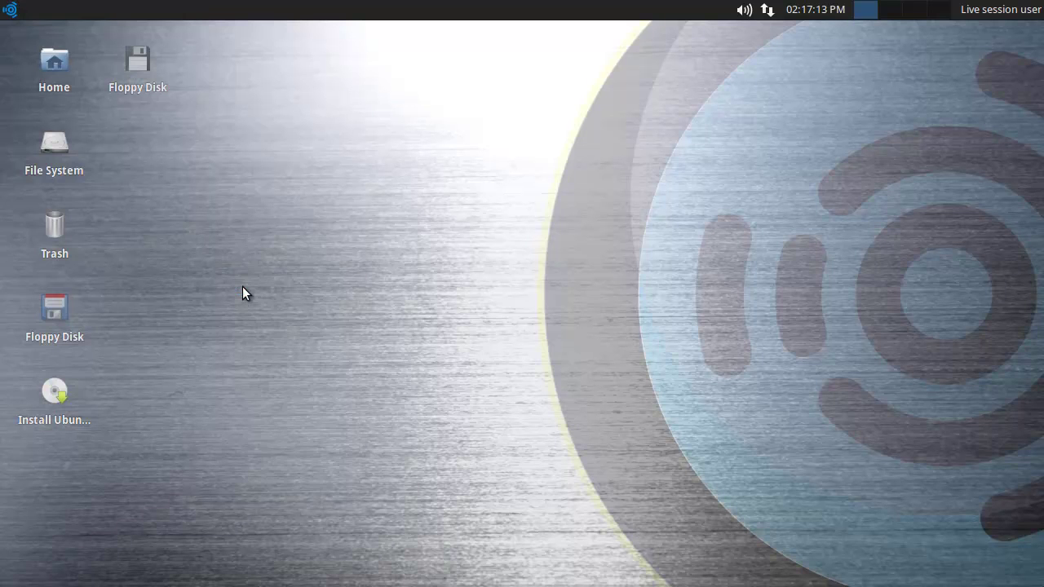
pyautogui.click(323, 194)
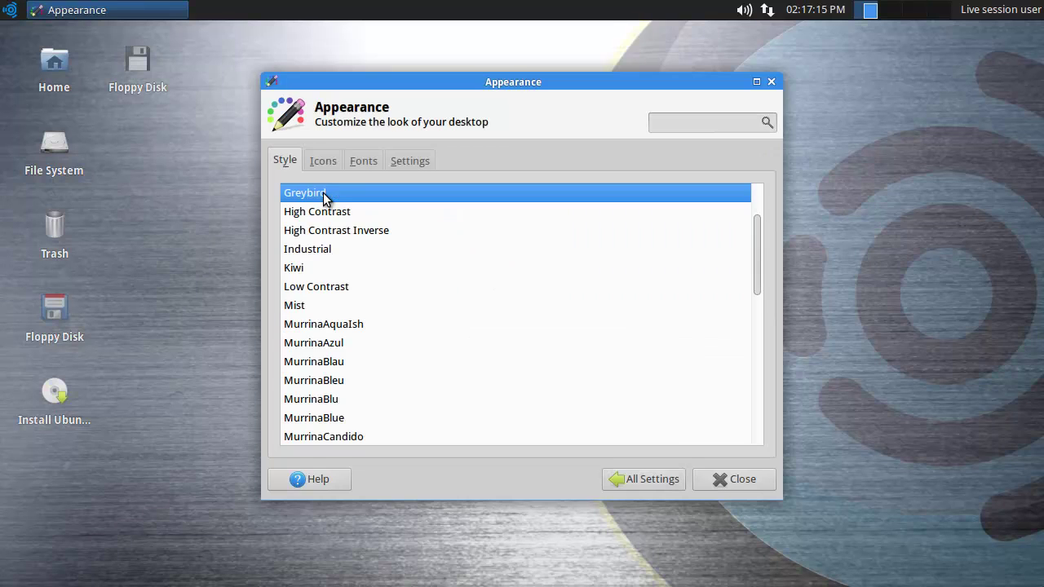
pyautogui.scroll(3, 364, 324)
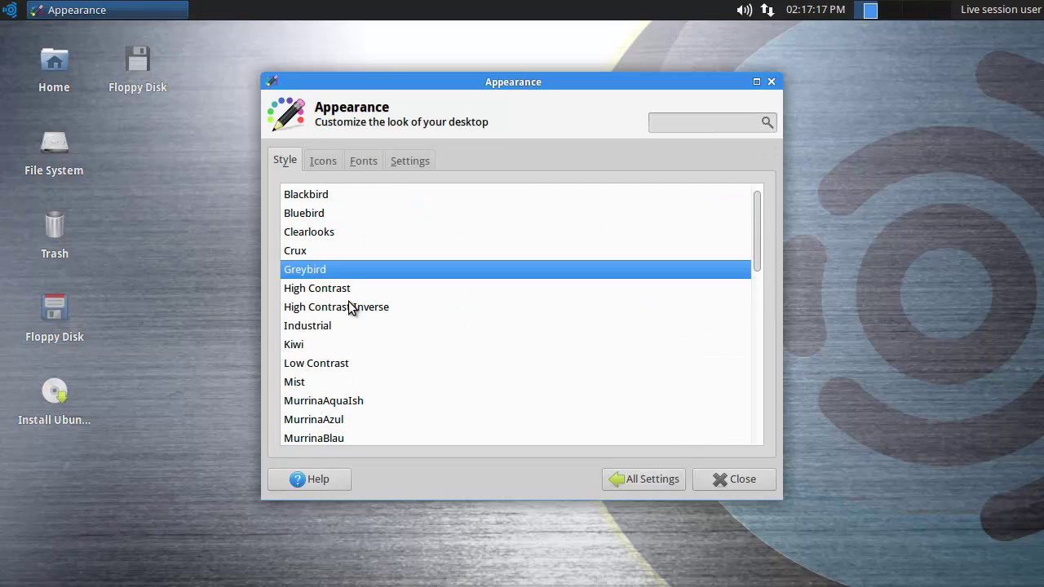
pyautogui.click(311, 215)
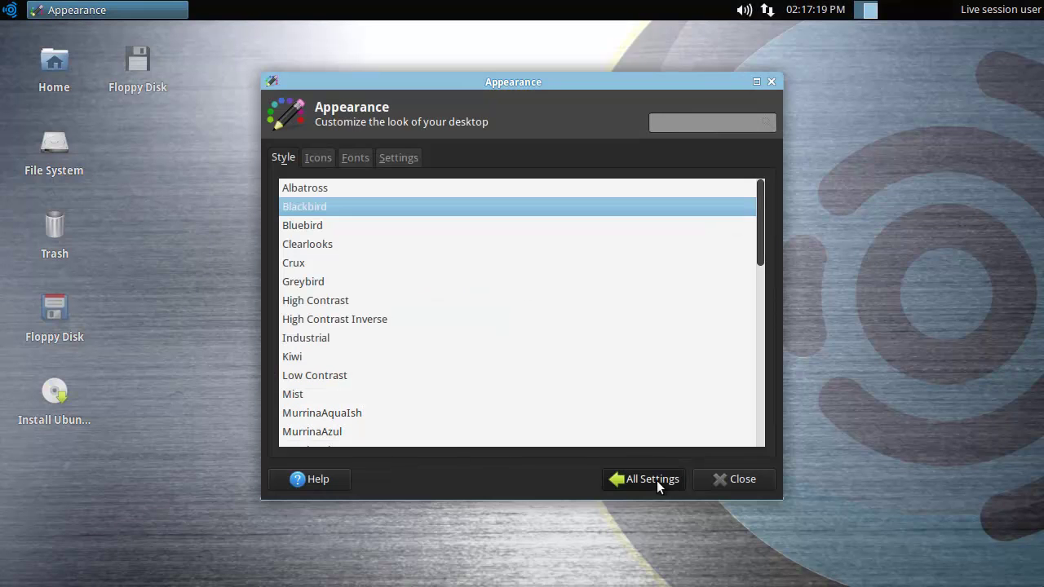
pyautogui.click(726, 477)
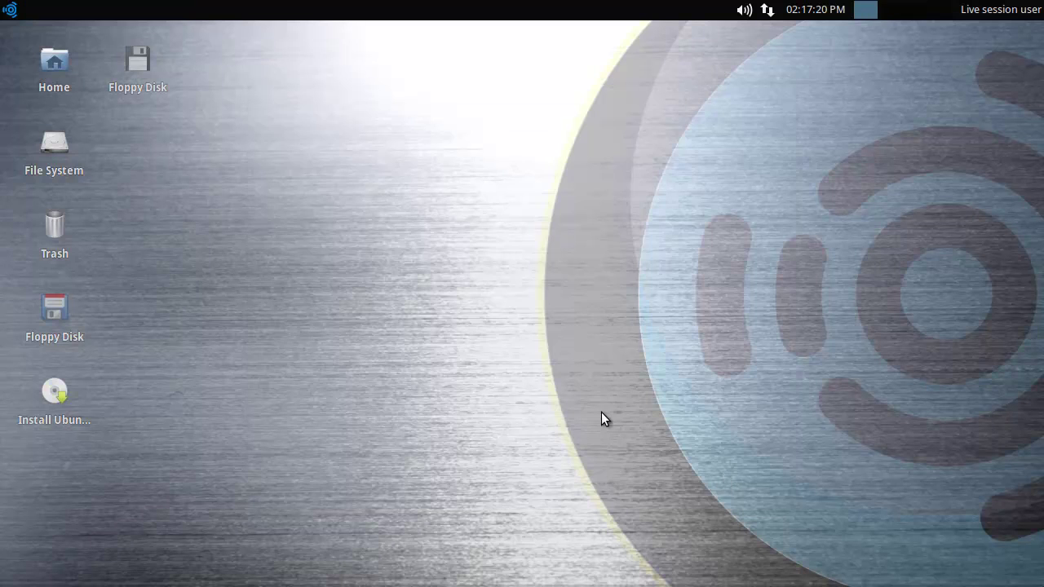
# Browse the menu categories and open Settings > Settings Manager in the Blackbird style
pyautogui.click(9, 9)
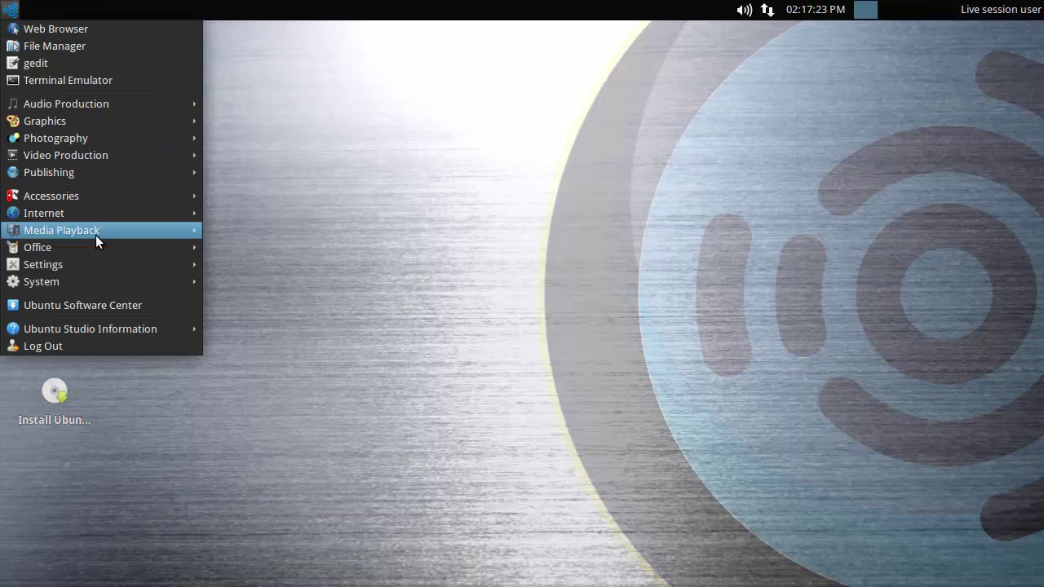
pyautogui.moveTo(115, 106)
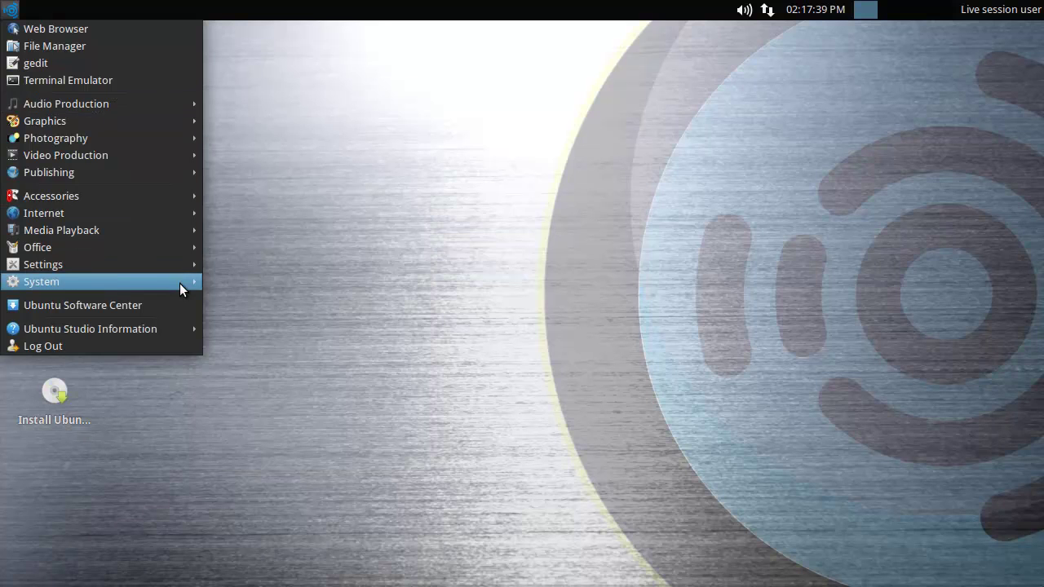
pyautogui.moveTo(173, 282)
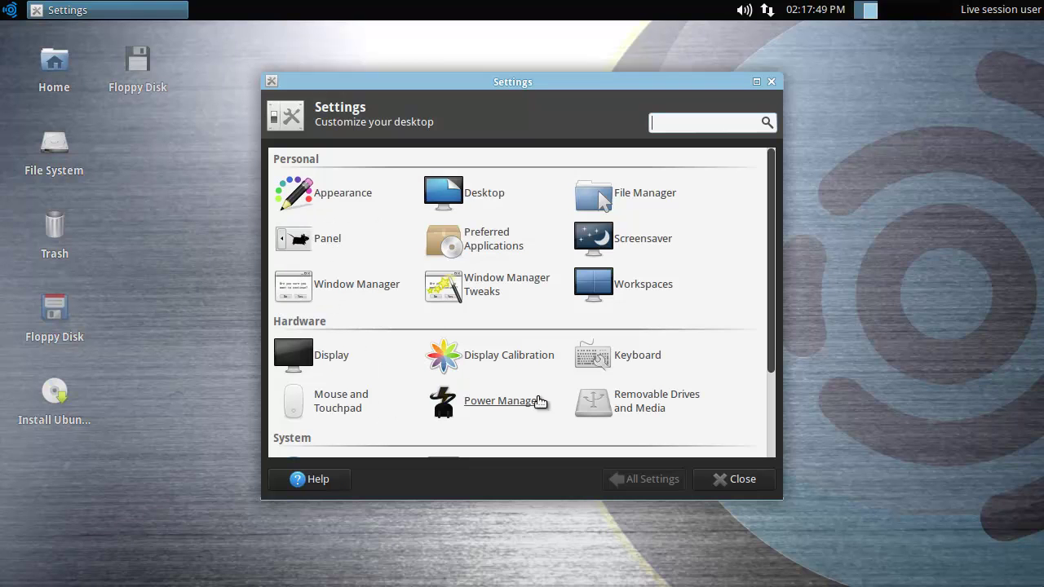
pyautogui.scroll(-3, 699, 350)
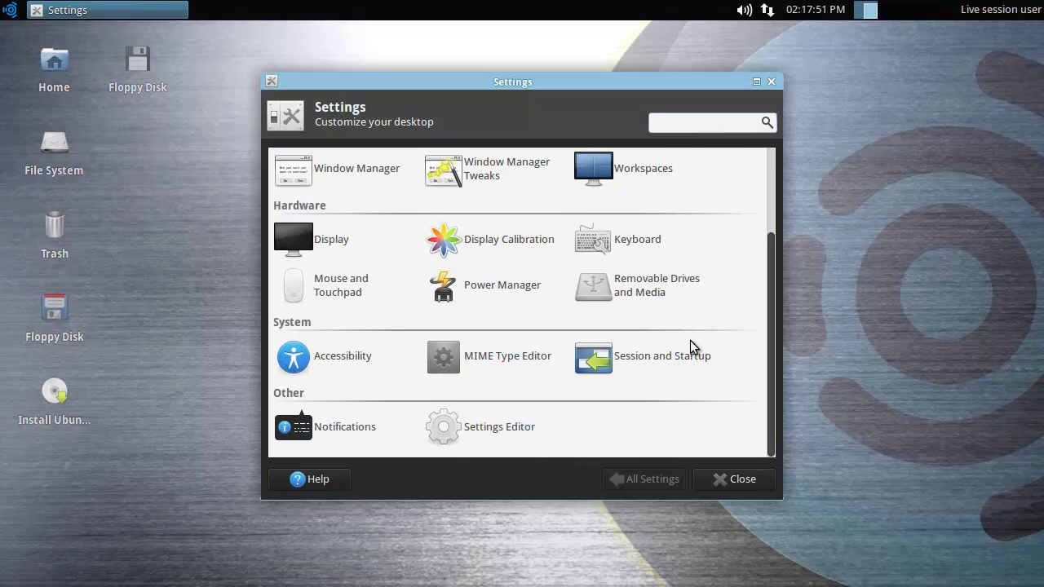
pyautogui.scroll(3, 688, 342)
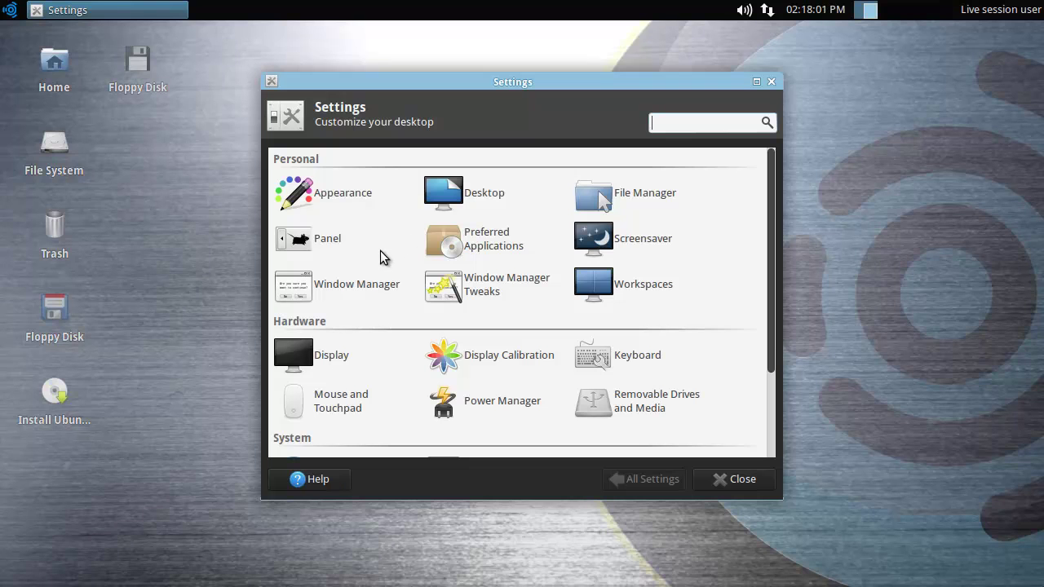
# Try the elementary Dark icon theme and preview it in the applications menu
pyautogui.click(338, 192)
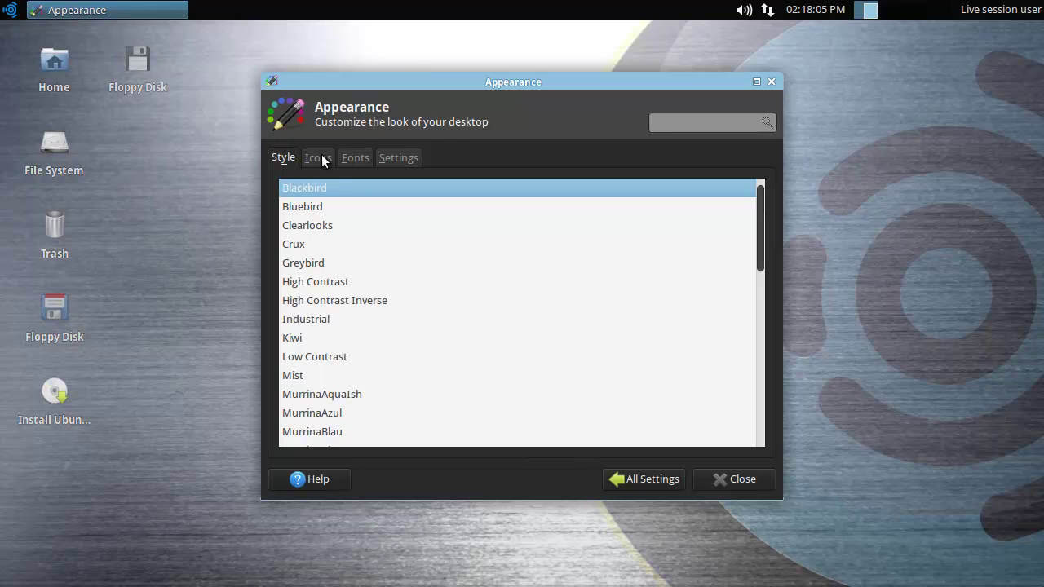
pyautogui.click(320, 156)
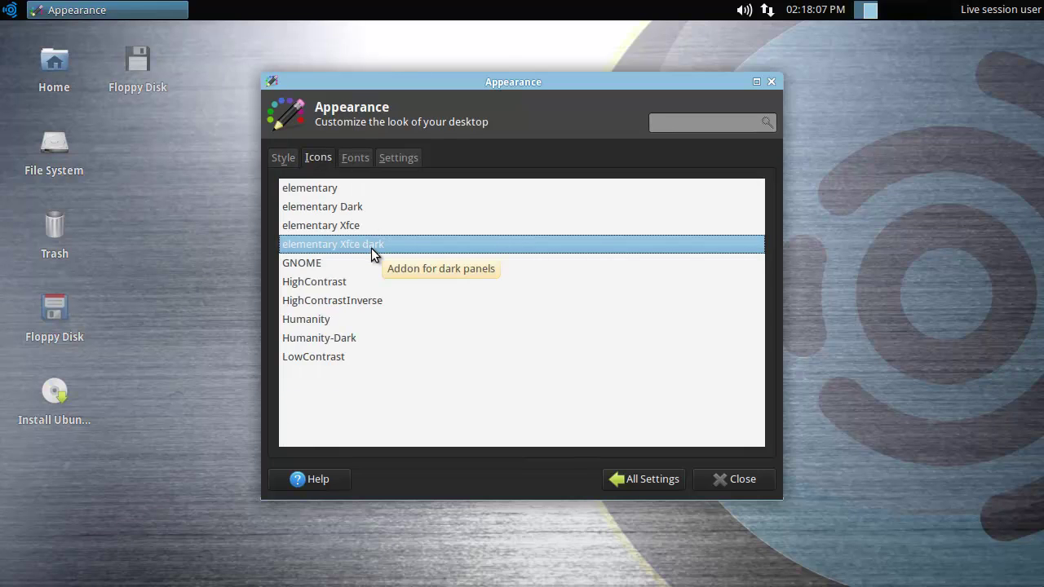
pyautogui.click(360, 207)
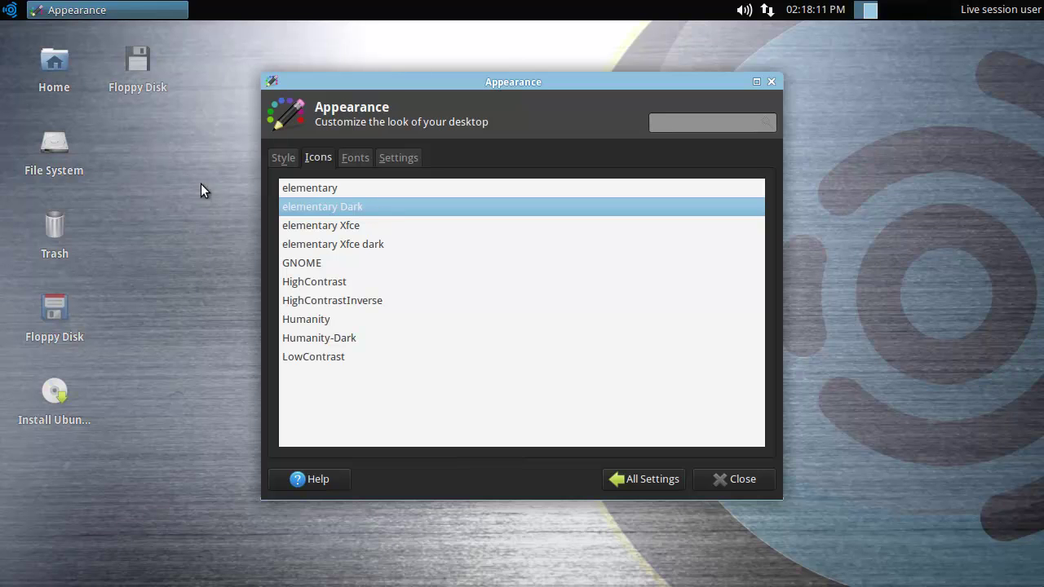
pyautogui.click(10, 10)
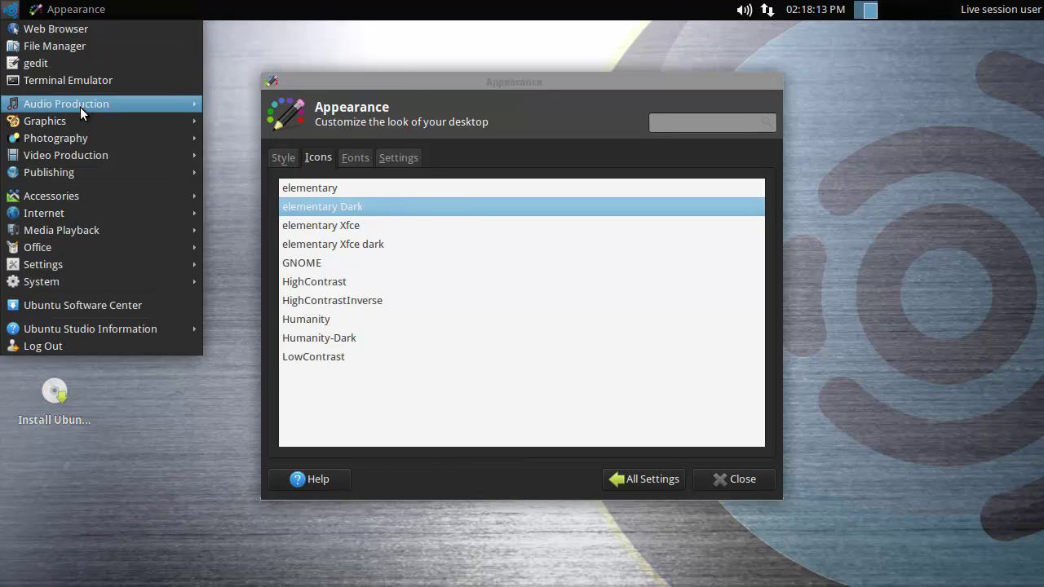
pyautogui.moveTo(106, 197)
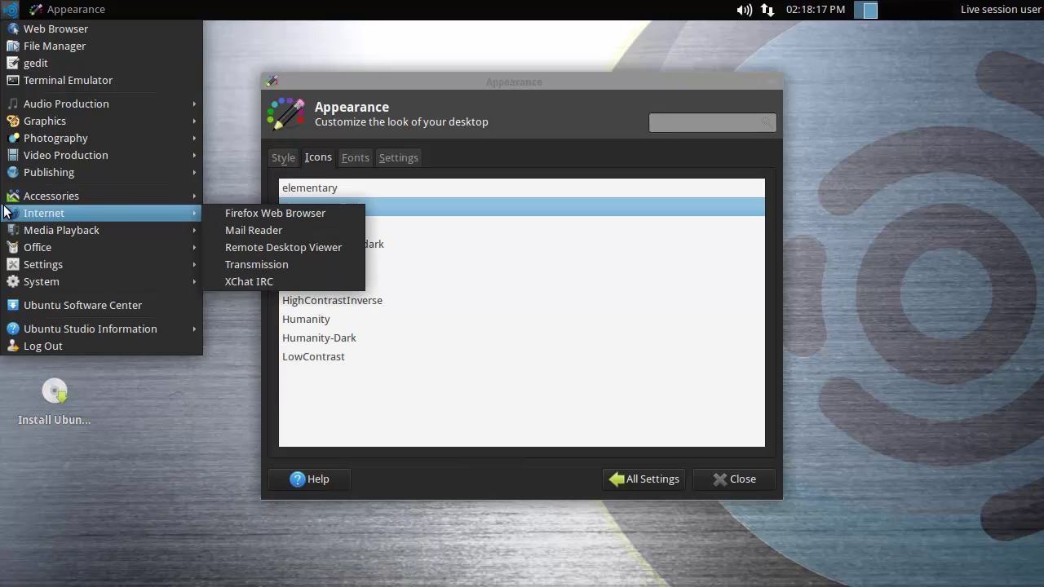
# Switch to the elementary Xfce dark icon theme and check the menu icons
pyautogui.click(459, 261)
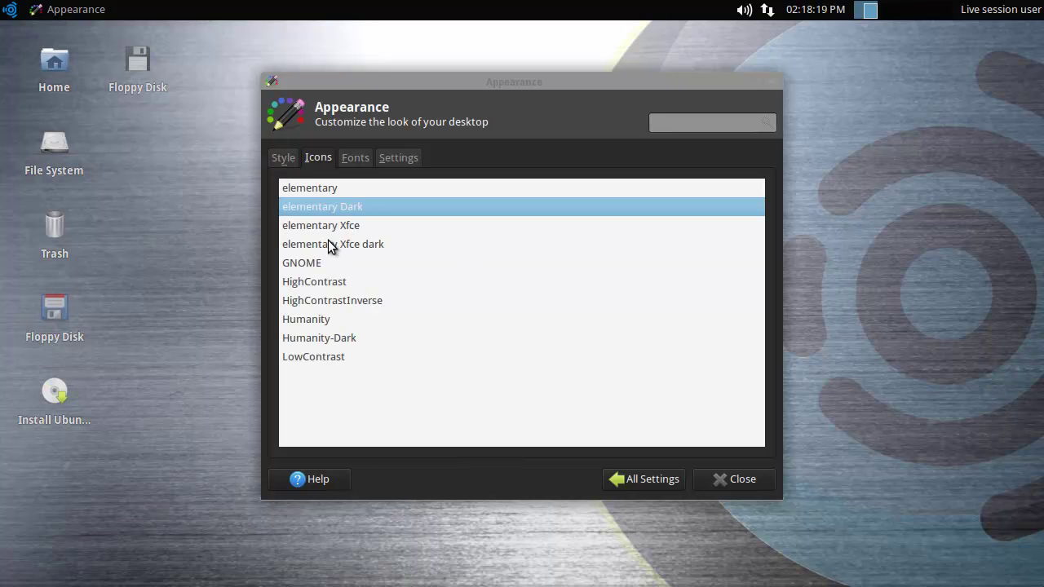
pyautogui.click(296, 244)
pyautogui.click(10, 12)
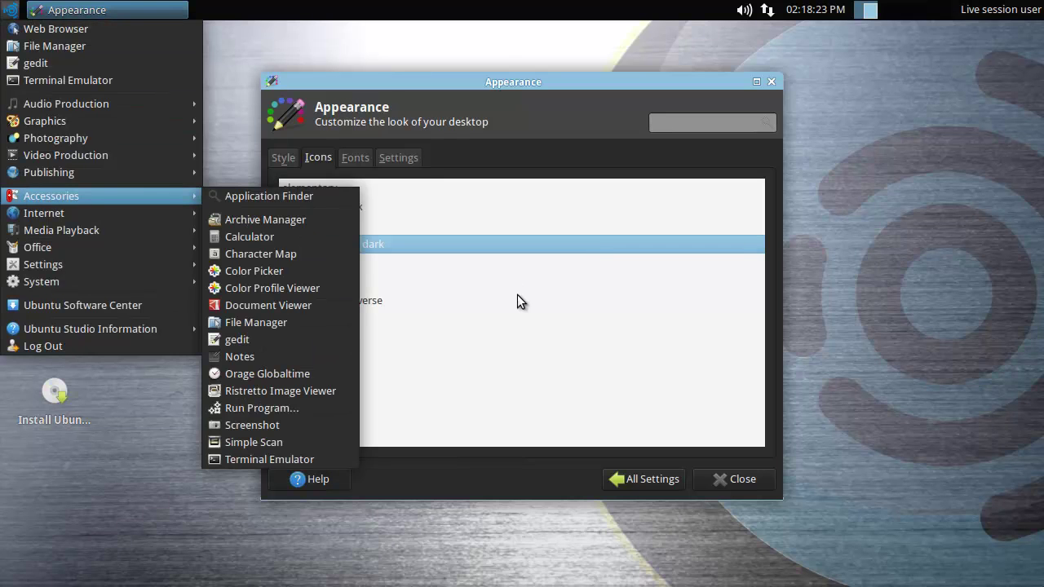
pyautogui.click(414, 319)
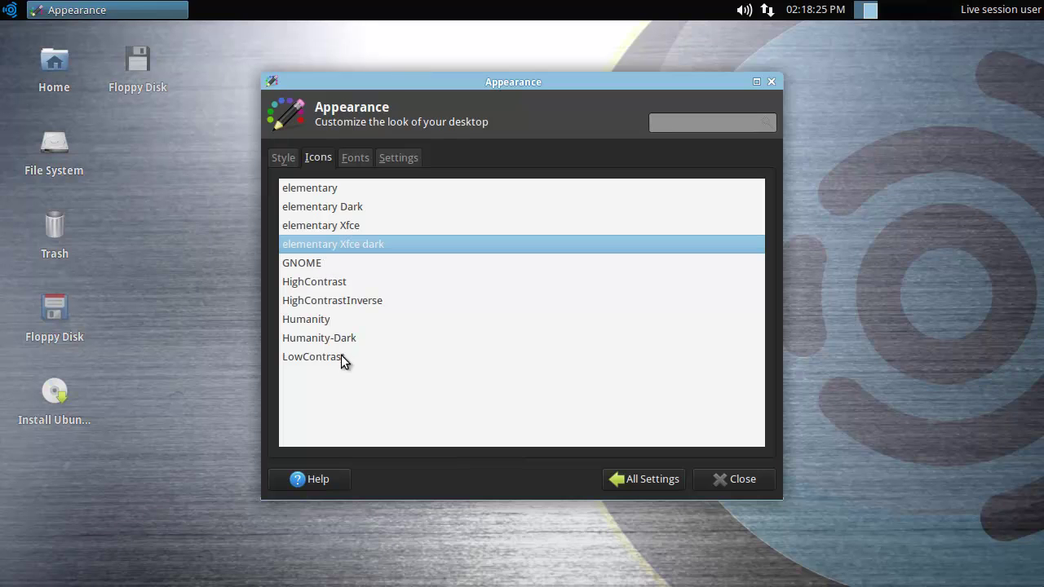
# Preview the GNOME and Humanity-Dark icon themes in the applications menu
pyautogui.click(299, 265)
pyautogui.click(10, 10)
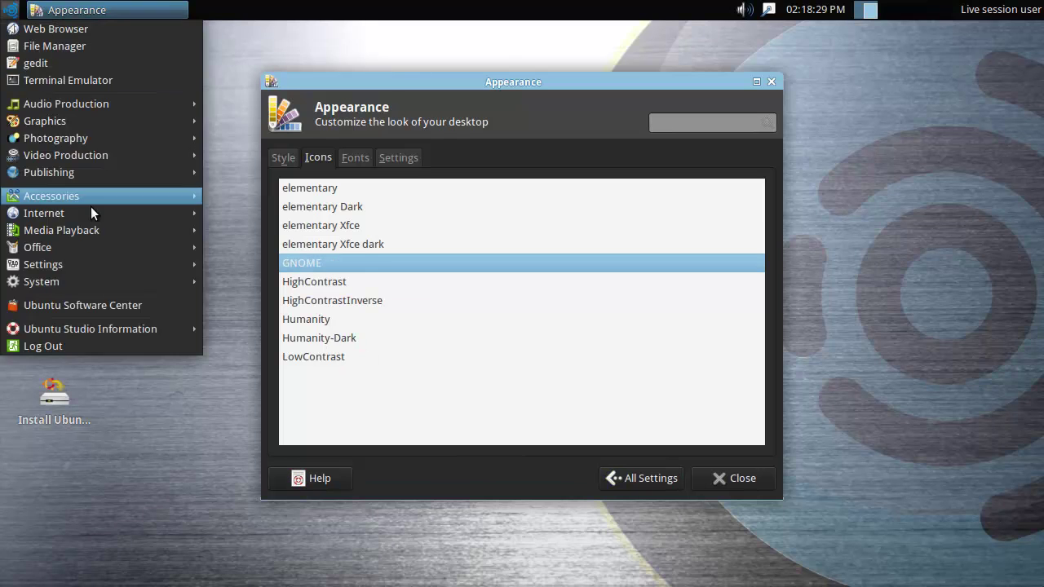
pyautogui.click(400, 336)
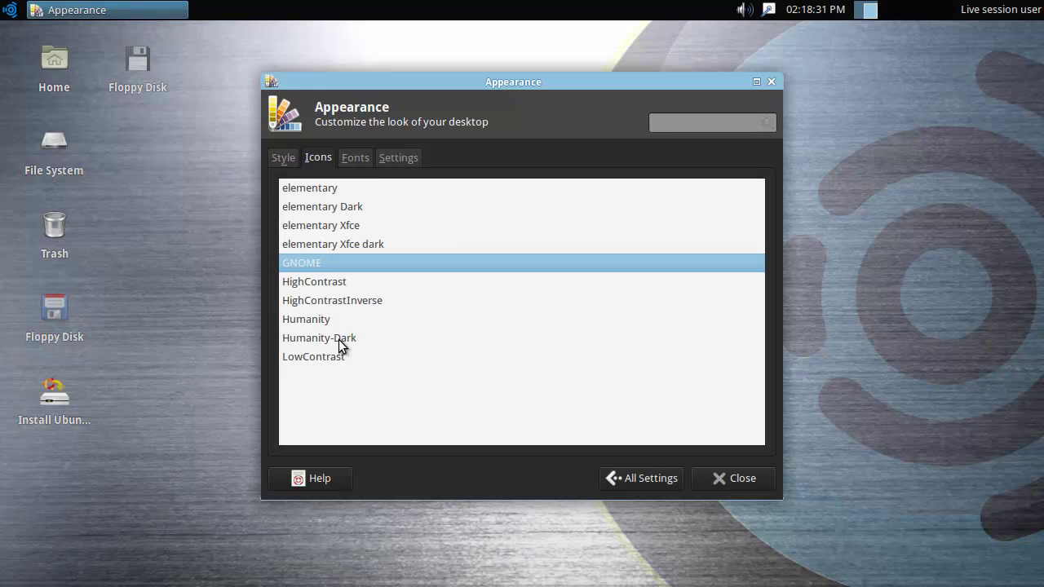
pyautogui.click(403, 339)
pyautogui.click(8, 10)
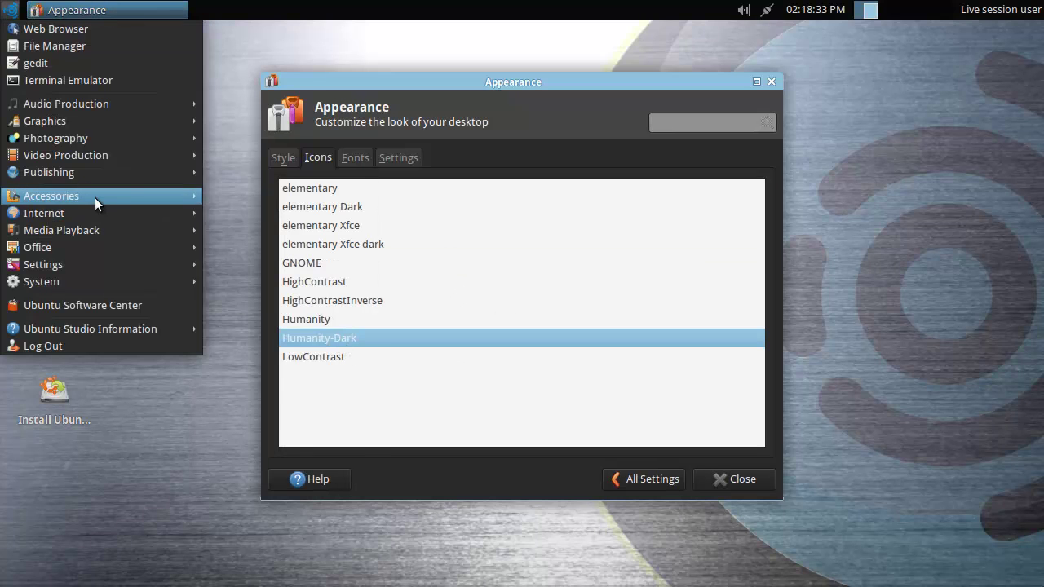
pyautogui.moveTo(127, 196)
pyautogui.click(562, 278)
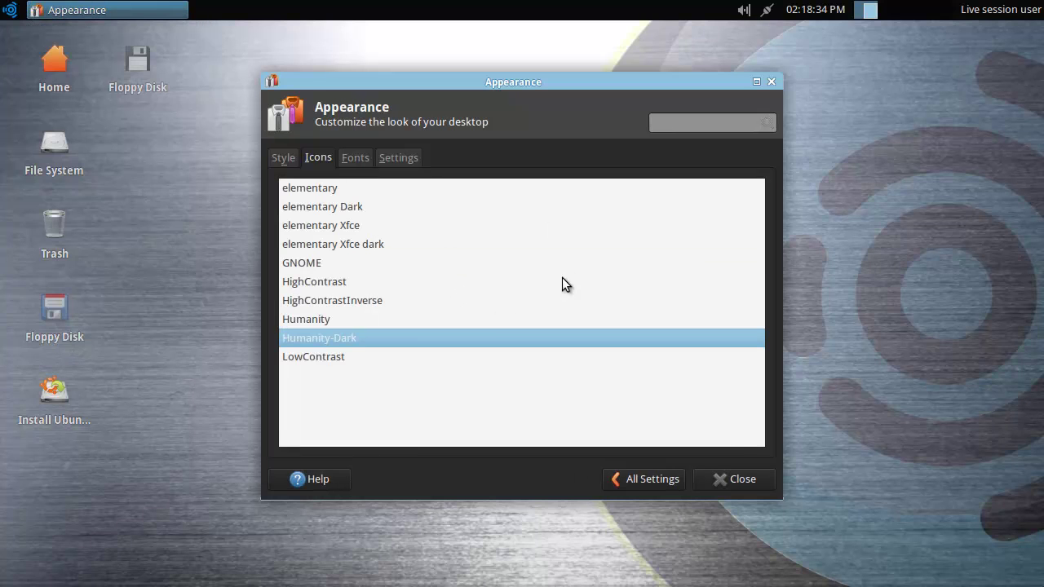
# Preview the LowContrast and HighContrastInverse icon themes in the applications menu
pyautogui.click(323, 356)
pyautogui.click(12, 12)
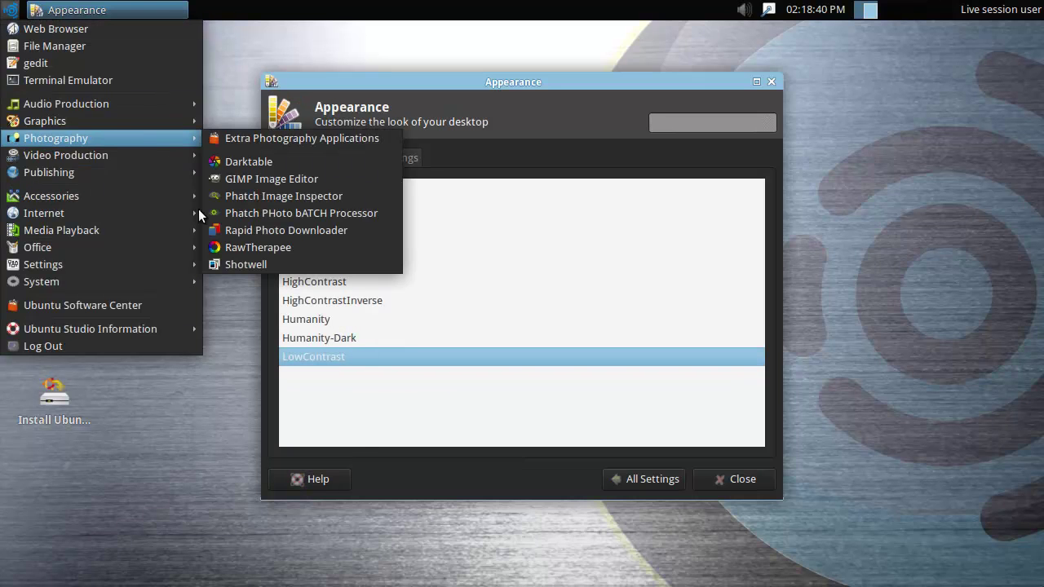
pyautogui.click(362, 298)
pyautogui.click(362, 300)
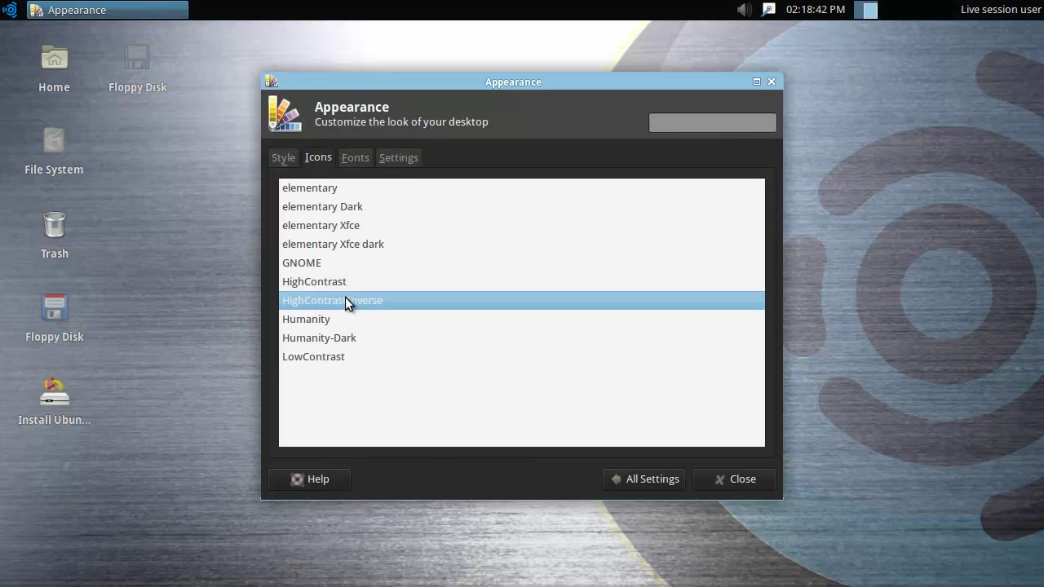
pyautogui.click(12, 12)
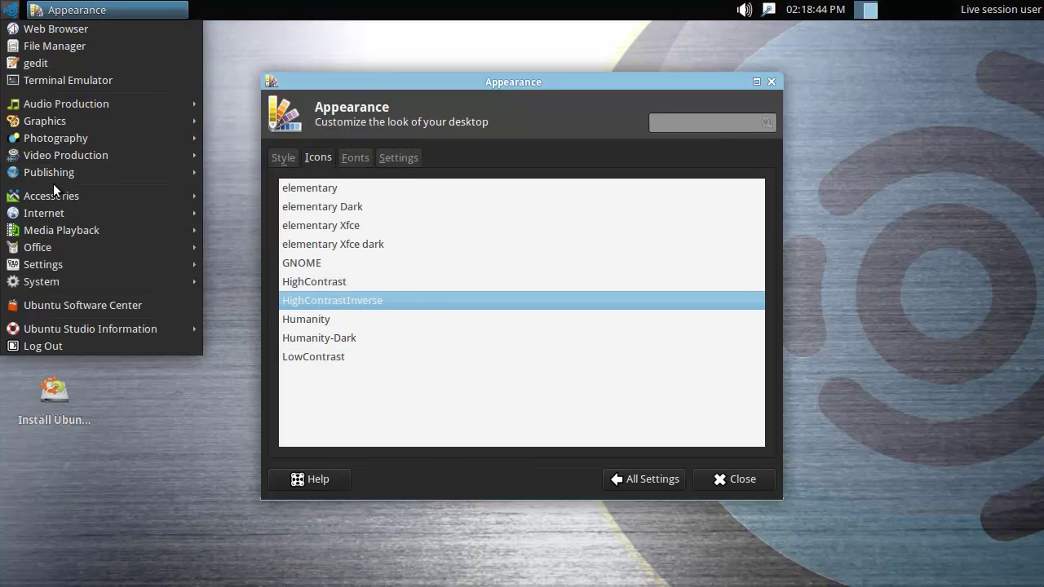
pyautogui.moveTo(117, 109)
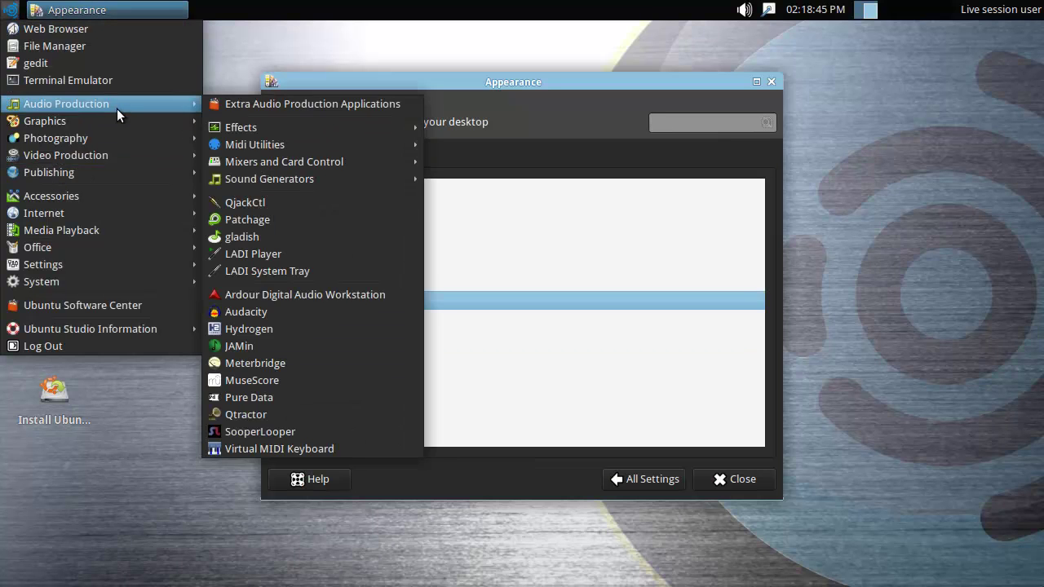
# Preview the HighContrast icon theme, then select elementary Xfce
pyautogui.click(655, 336)
pyautogui.click(334, 284)
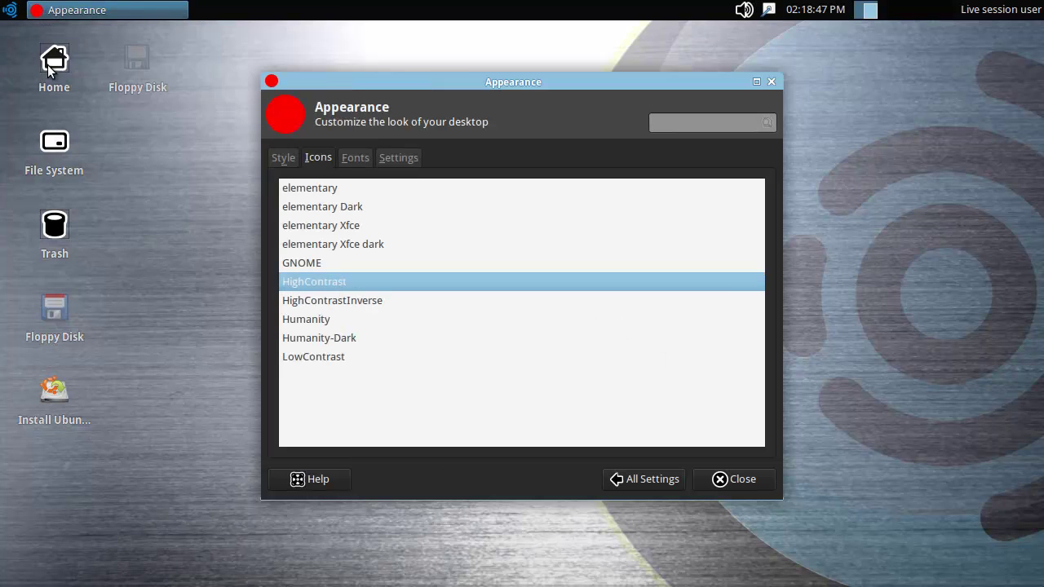
pyautogui.click(11, 10)
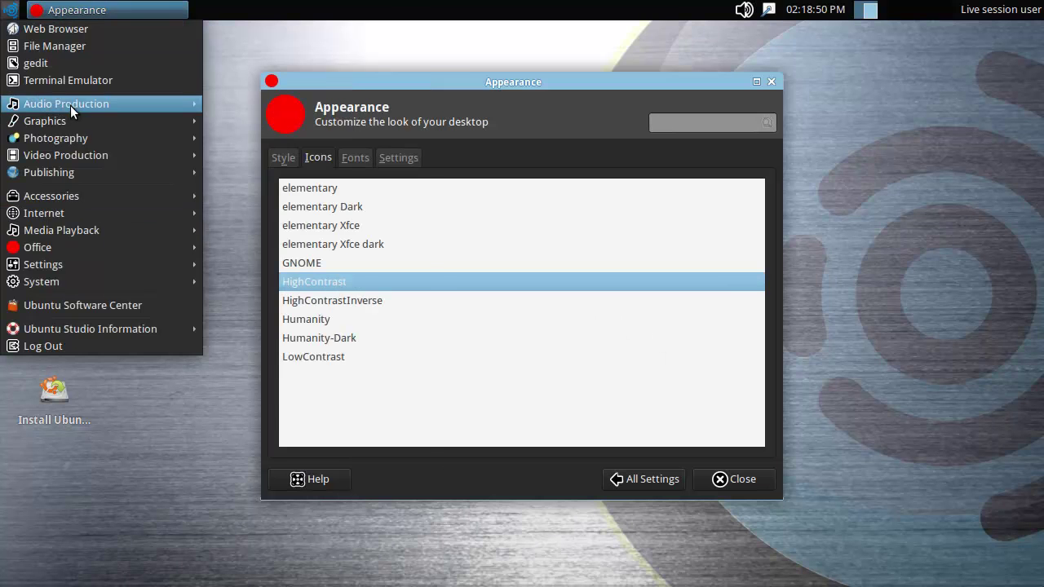
pyautogui.moveTo(71, 106)
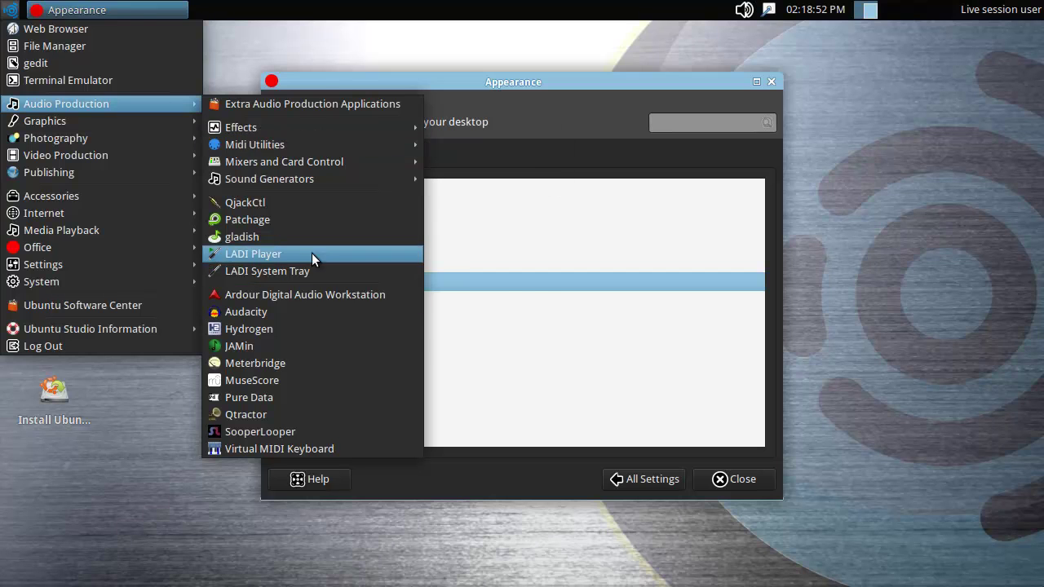
pyautogui.click(527, 283)
pyautogui.click(326, 227)
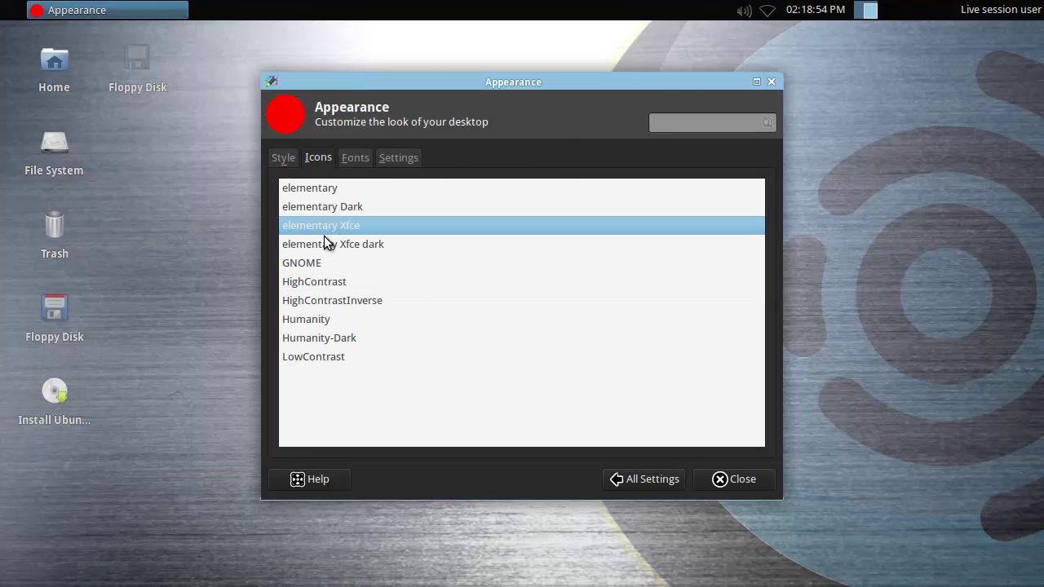
# Settle on the elementary Xfce dark icon theme after previewing it against elementary Xfce
pyautogui.click(324, 237)
pyautogui.click(324, 226)
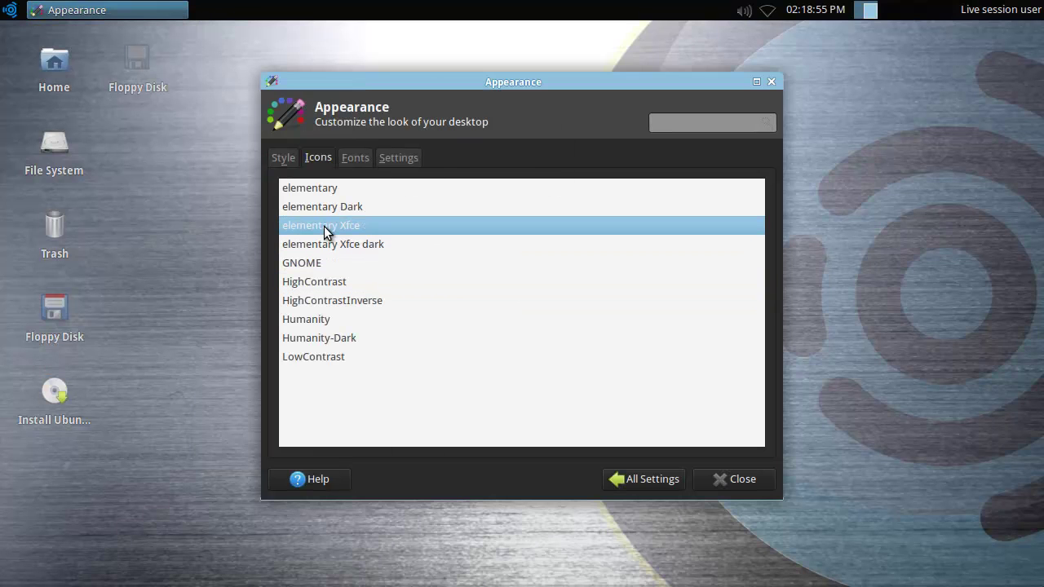
pyautogui.click(10, 10)
pyautogui.moveTo(78, 198)
pyautogui.click(402, 243)
pyautogui.click(354, 242)
pyautogui.click(10, 10)
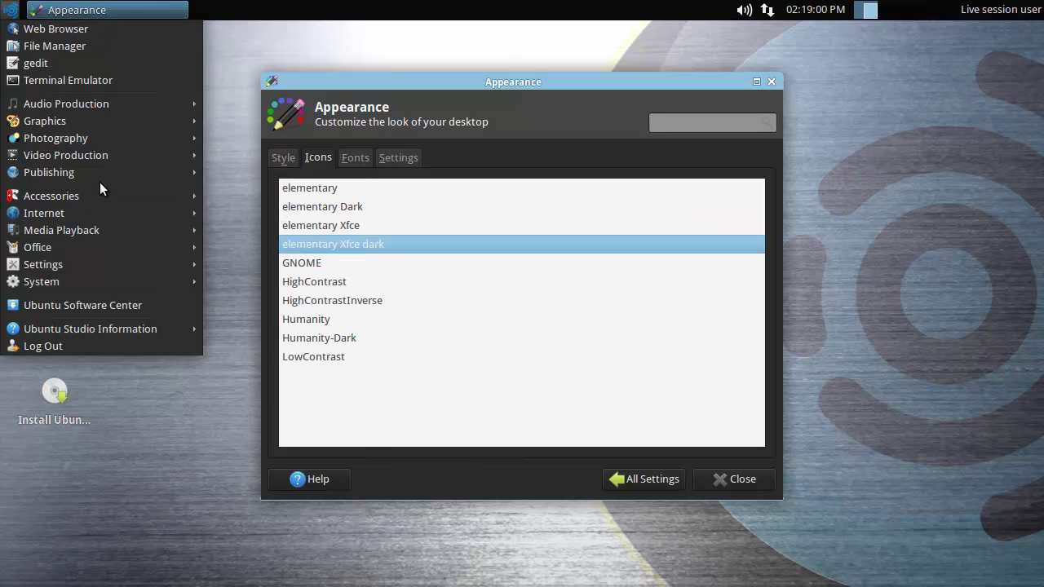
pyautogui.moveTo(99, 189)
pyautogui.click(470, 313)
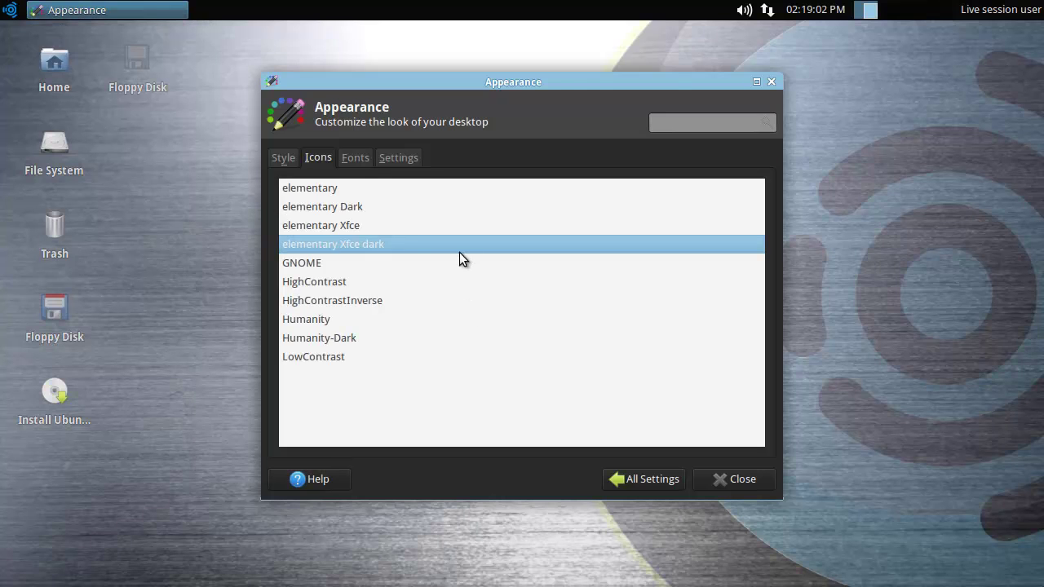
# Look at the Fonts and Settings tabs, then close Appearance settings
pyautogui.click(356, 159)
pyautogui.click(407, 162)
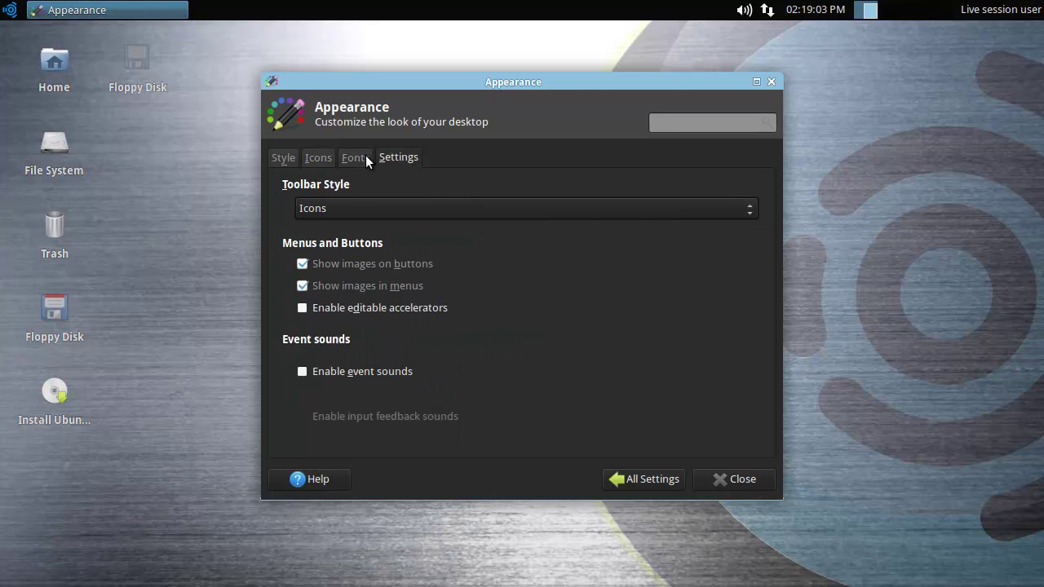
pyautogui.click(738, 476)
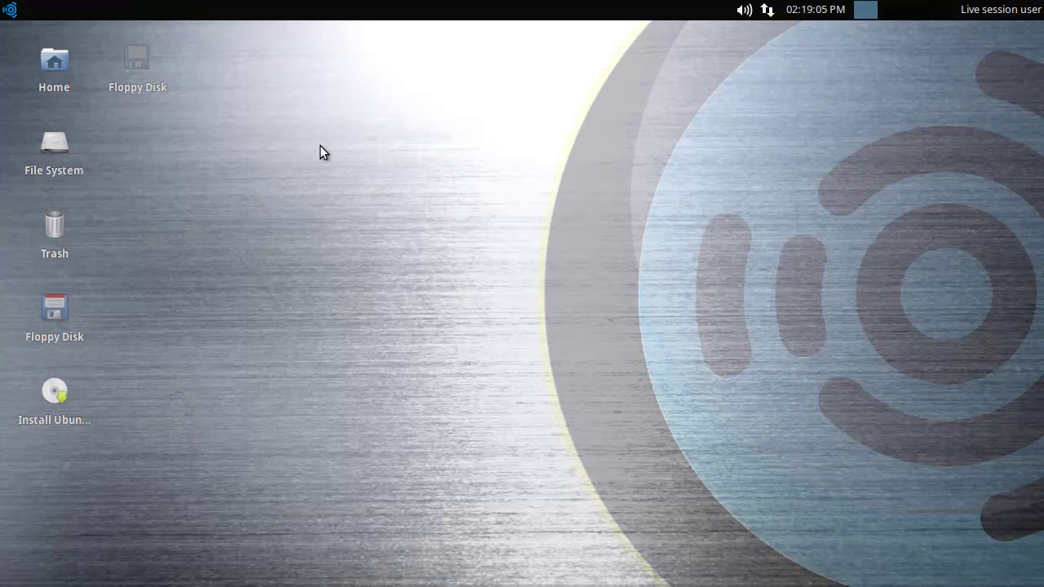
pyautogui.rightClick(261, 218)
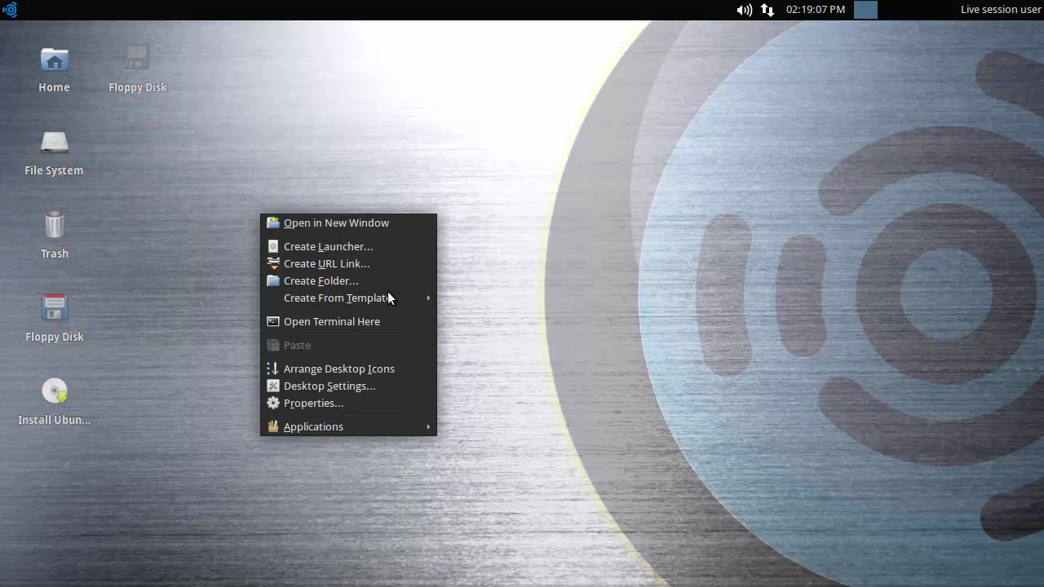
pyautogui.click(590, 260)
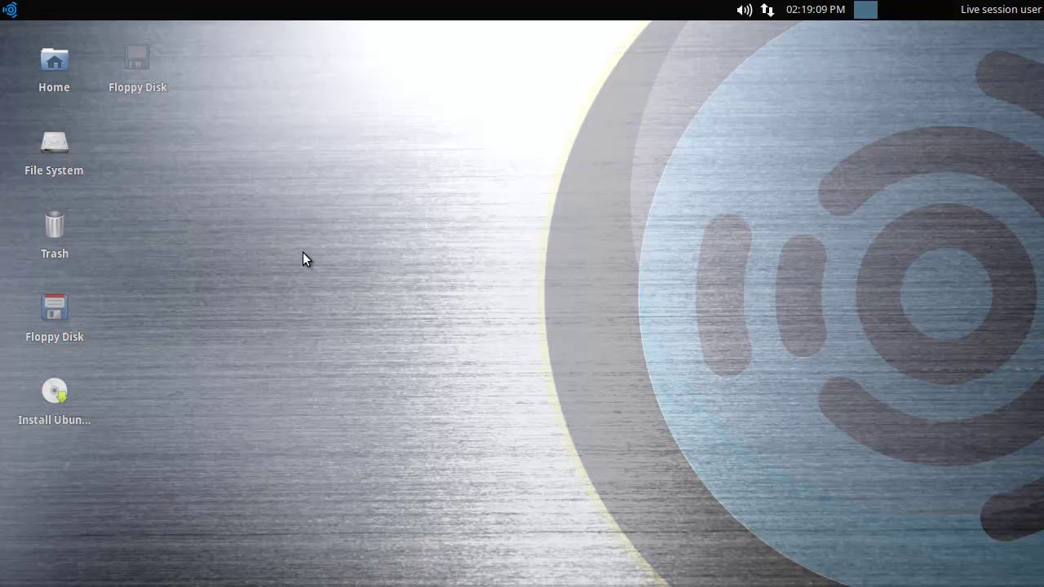